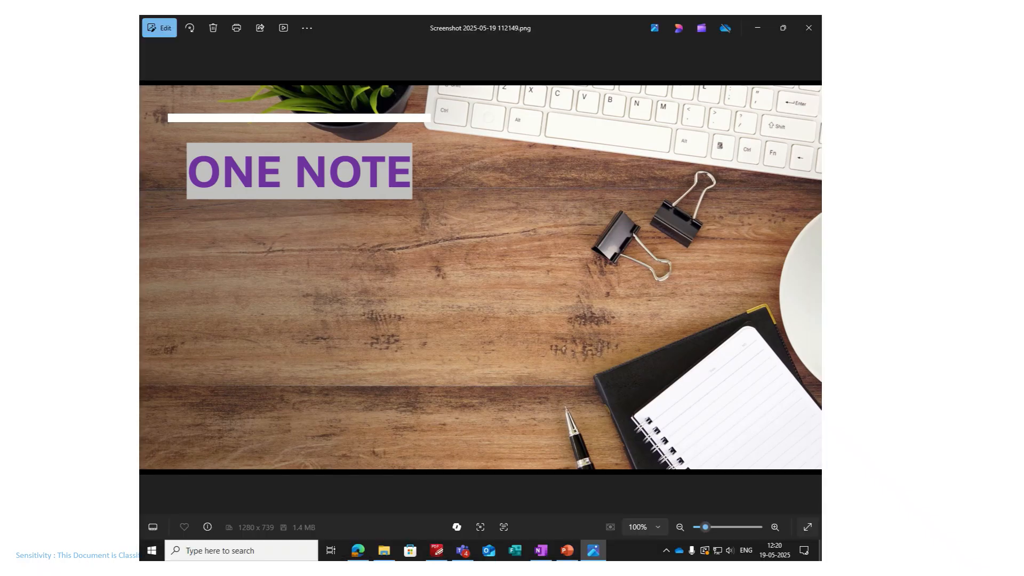
Step: Search Windows for "one note" and launch the OneNote desktop app rather than OneNote for Windows 10
click(241, 550)
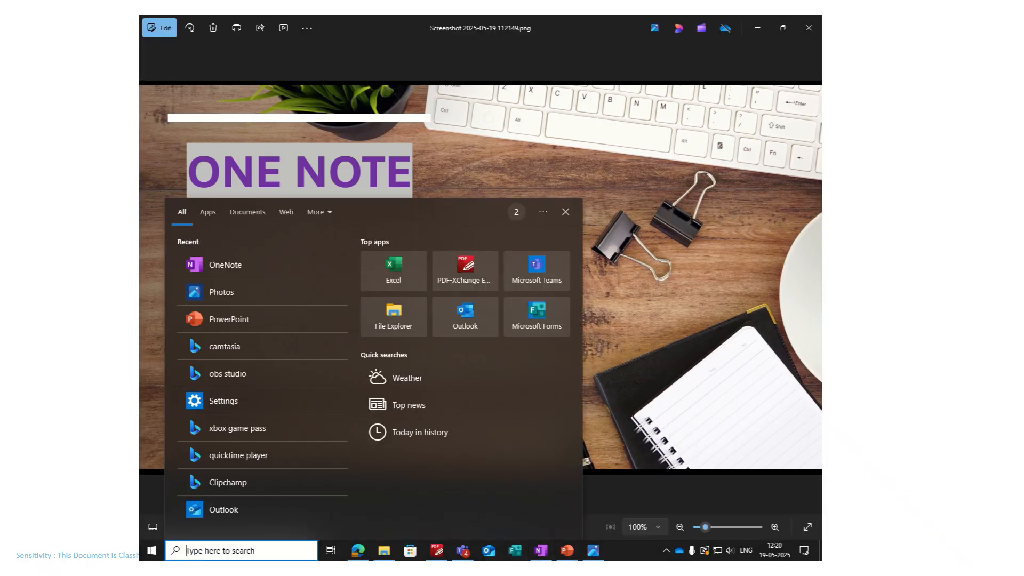
text(o)
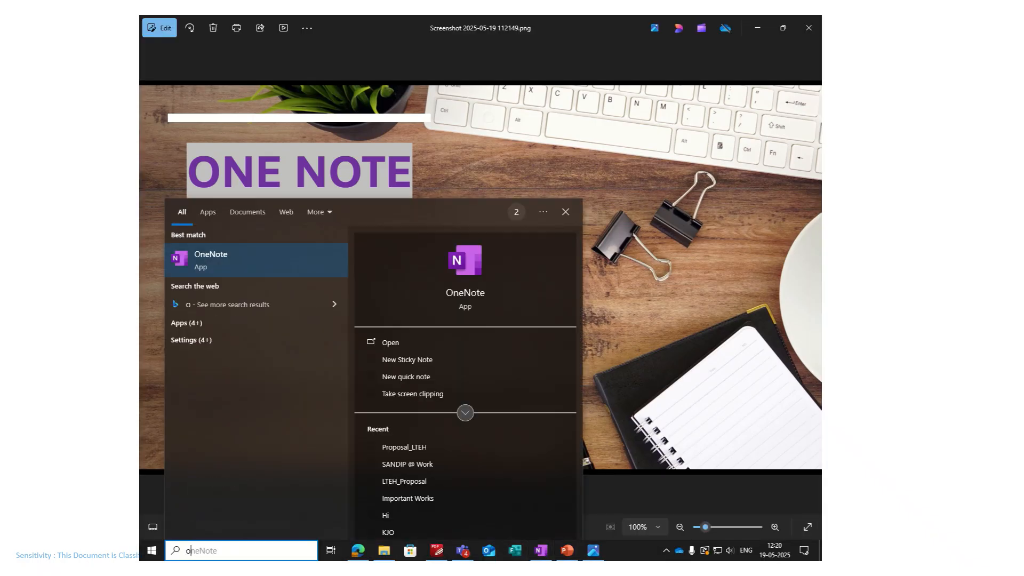
text(ne note)
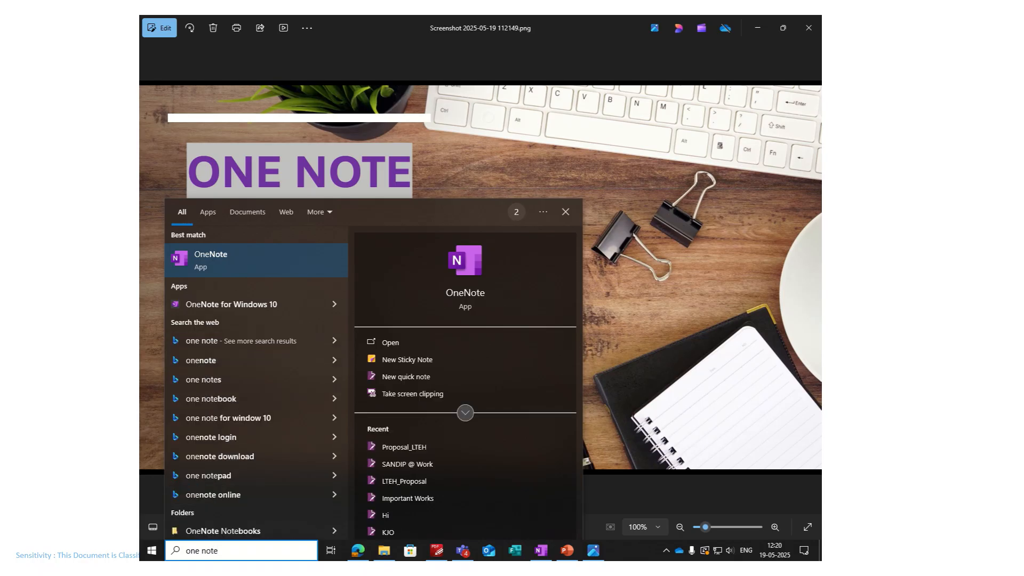
key(Down)
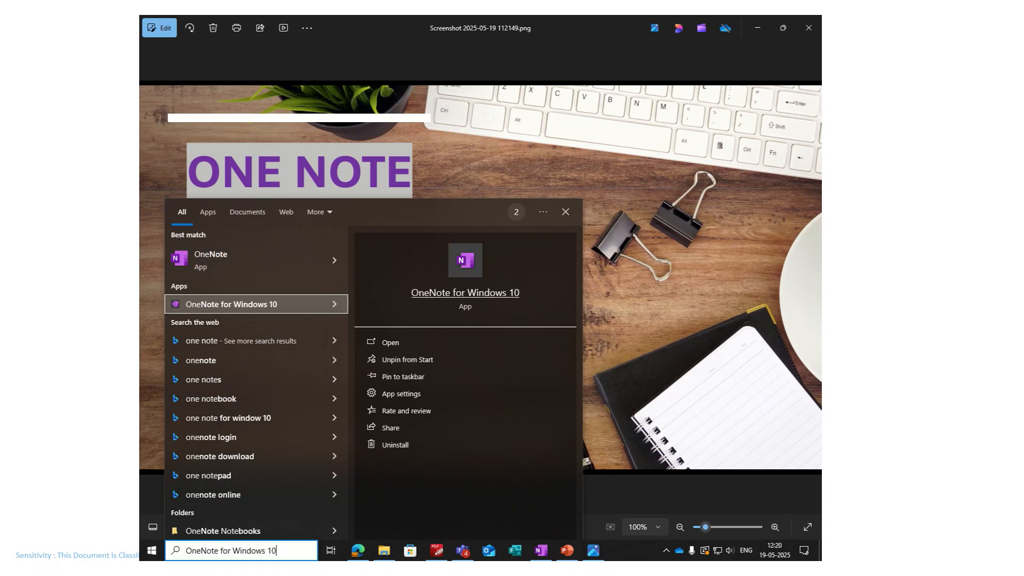
key(Up)
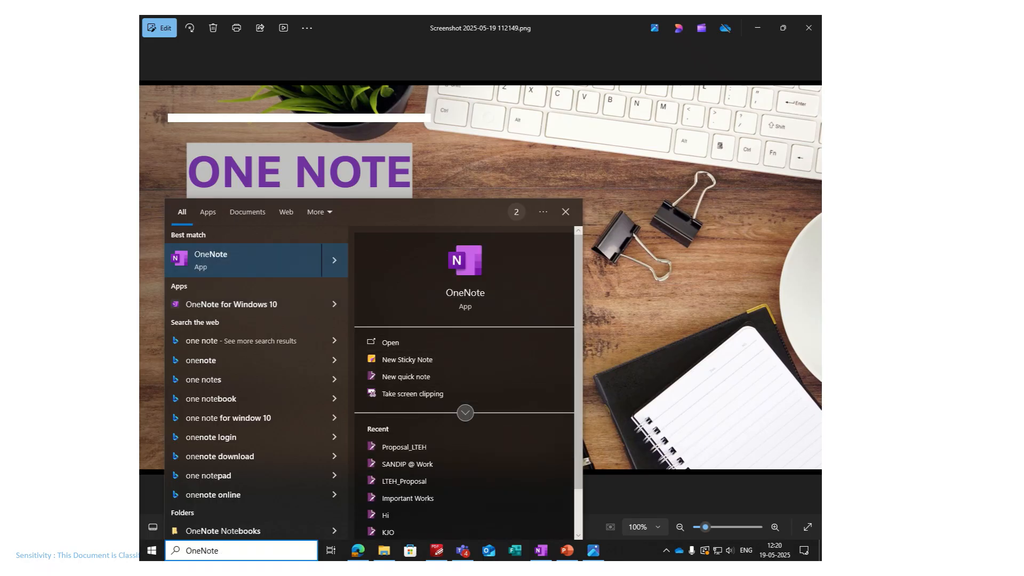
key(Return)
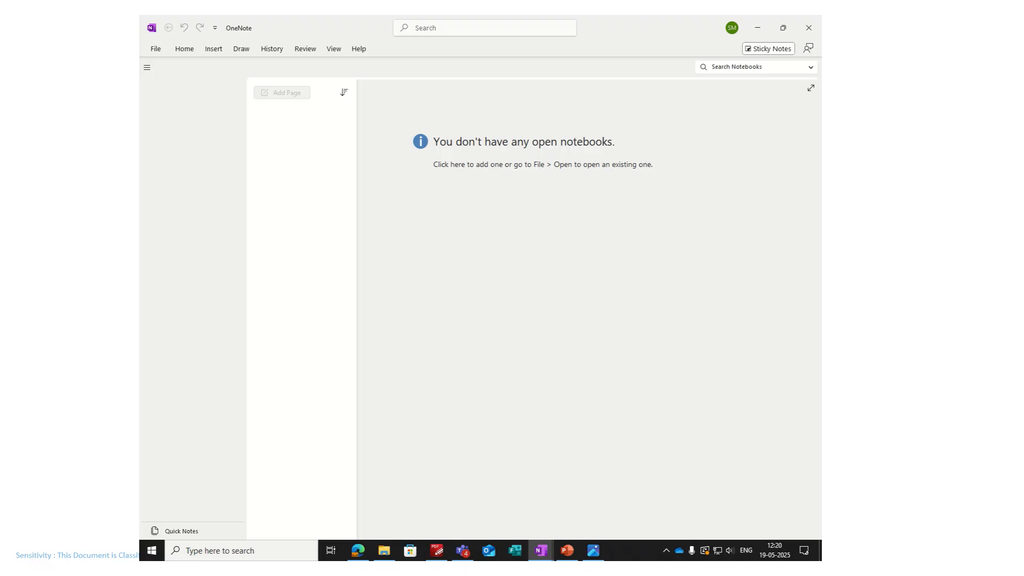
Step: Create a new notebook named PROPOSAL LIST OF LTEH in the OneDrive Documents folder
key(alt+f)
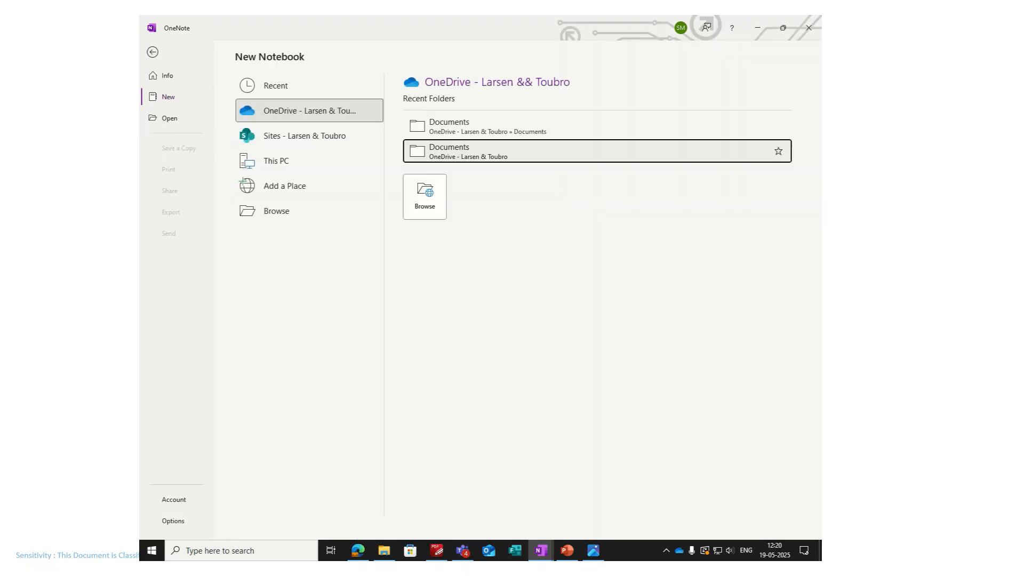
key(shift+Tab)
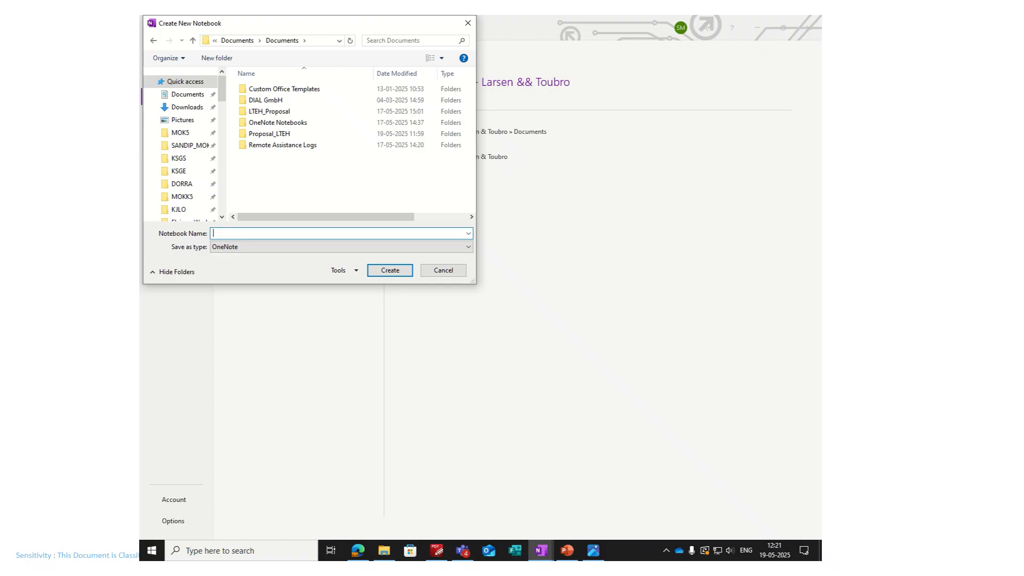
text(PRO)
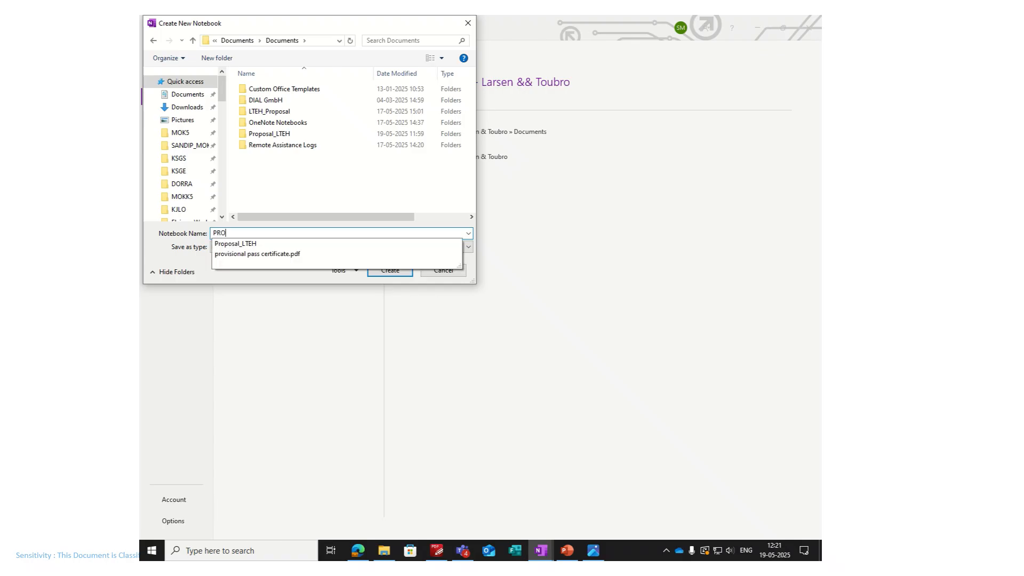
text(POSAL LI)
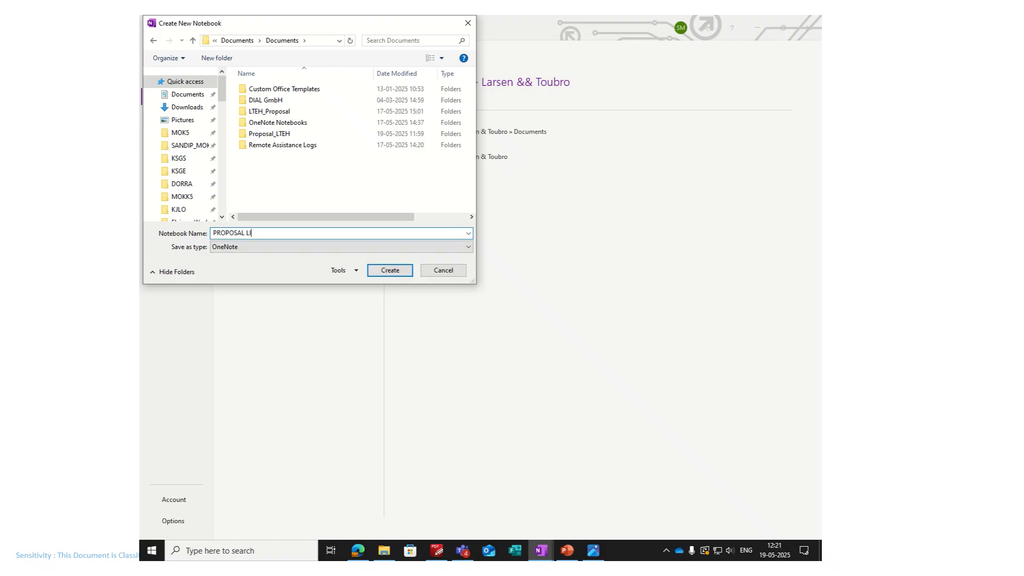
text(ST OF LTEH)
click(390, 271)
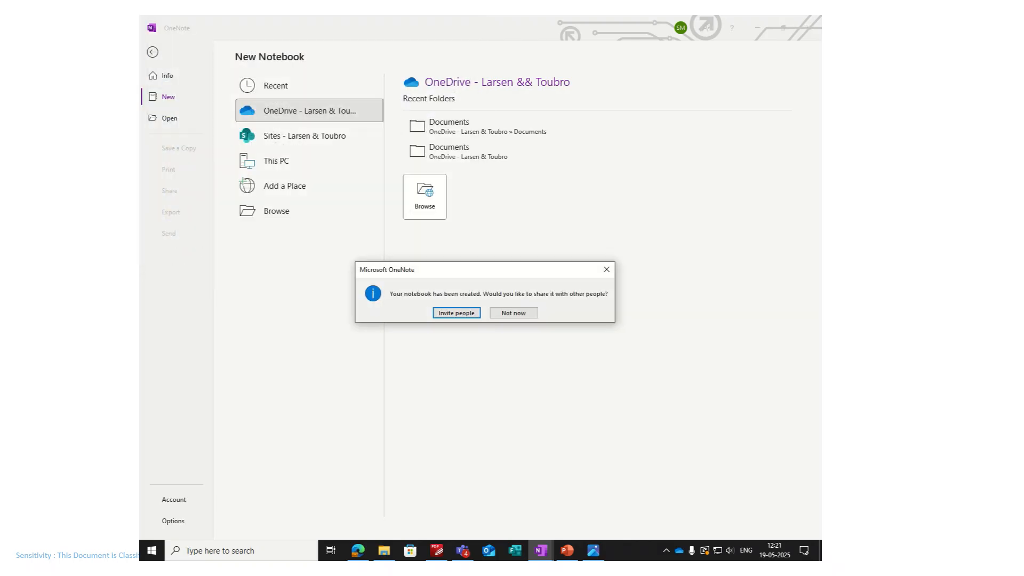
Step: Choose to invite people to the new notebook and add the colleague's name as recipient
key(Return)
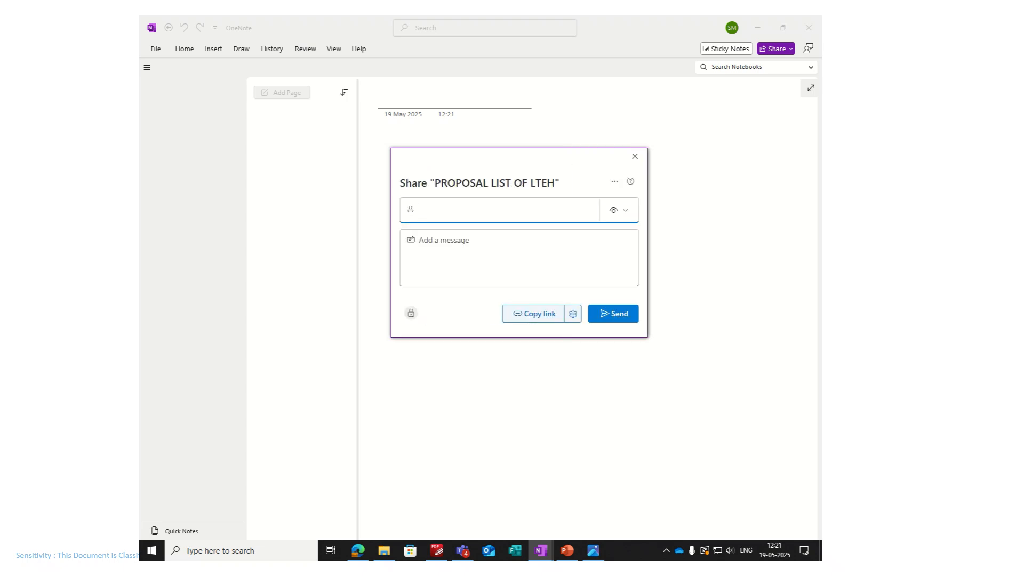
text(PIYUSH)
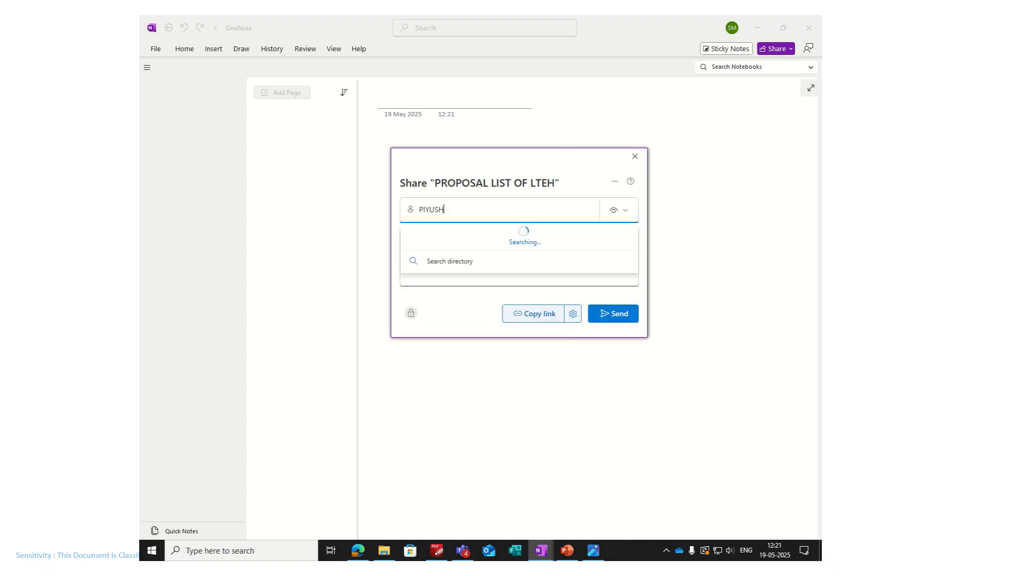
key(Return)
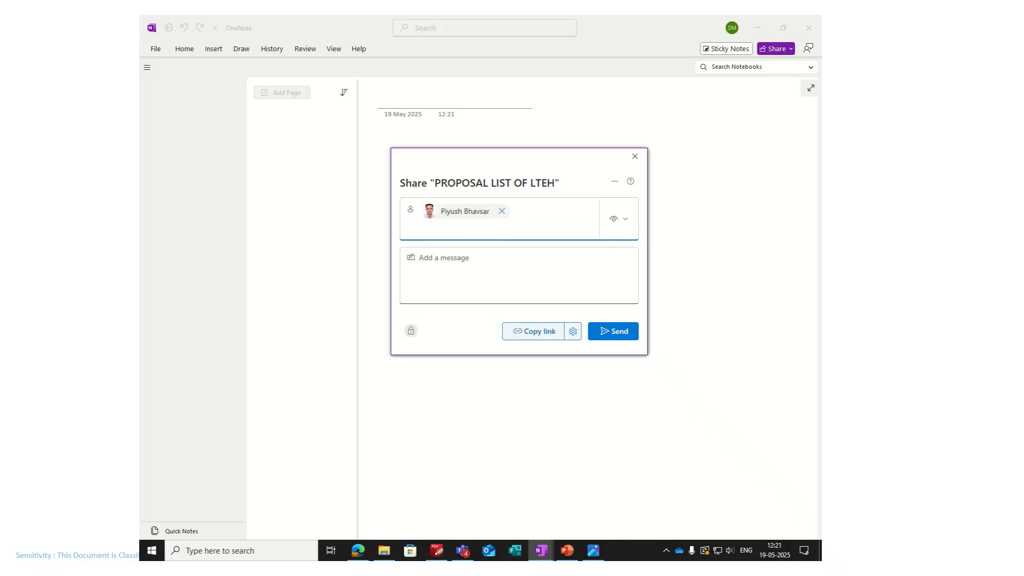
Step: Give the recipient the "Can edit" permission, send the notebook invitation and close the sharing dialog
click(618, 219)
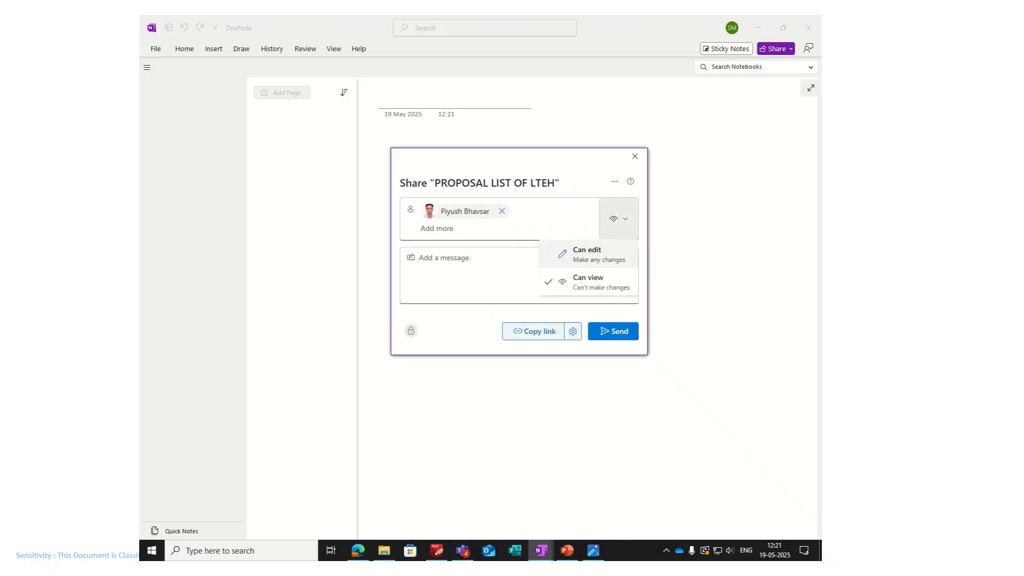
click(588, 254)
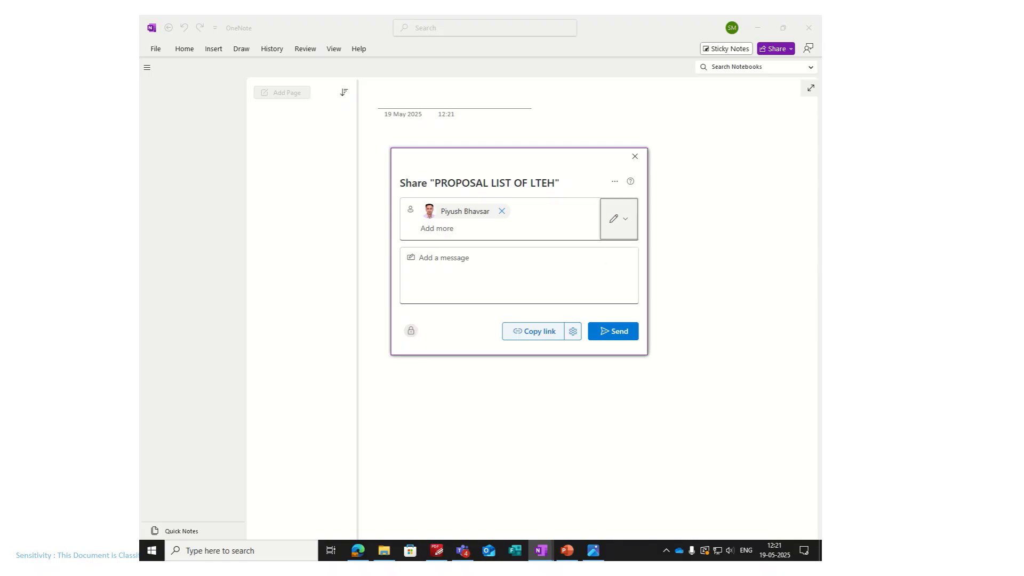
click(619, 219)
click(588, 280)
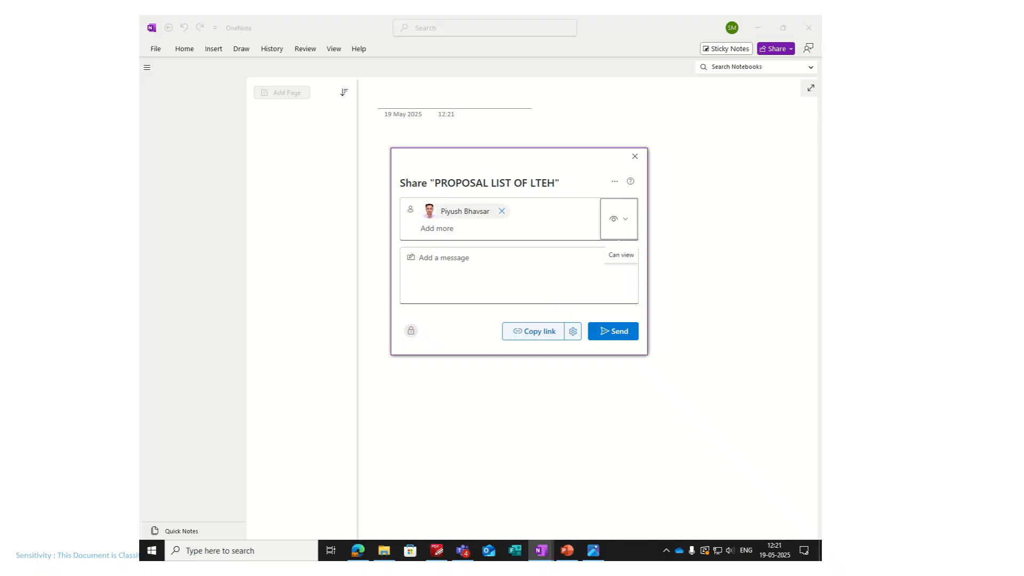
click(619, 219)
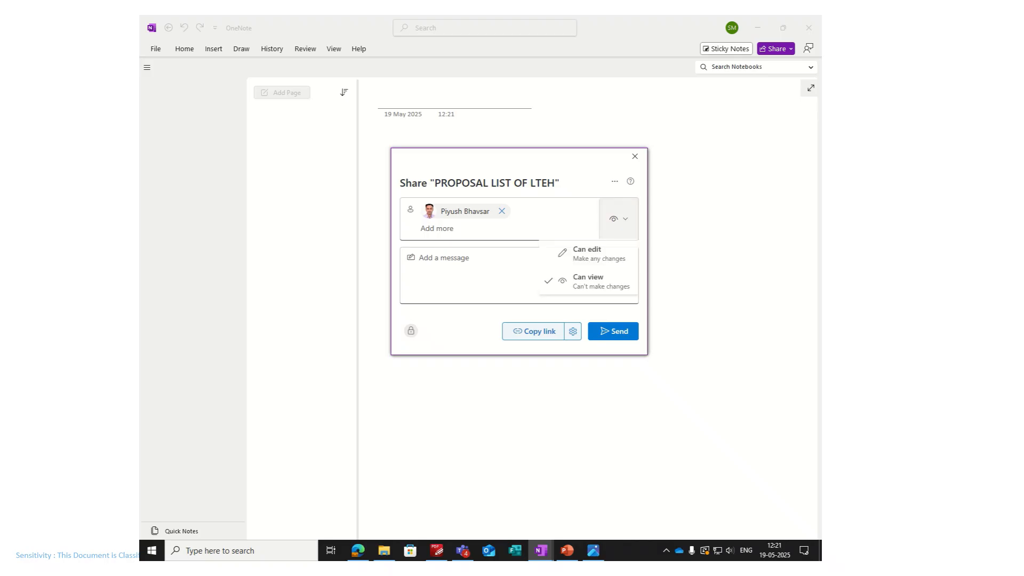
click(588, 254)
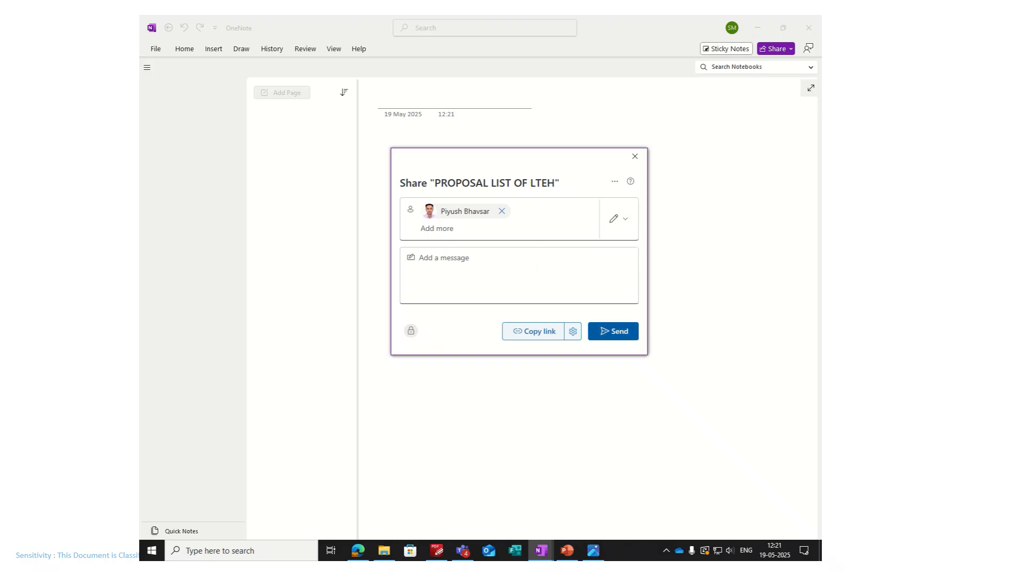
click(613, 332)
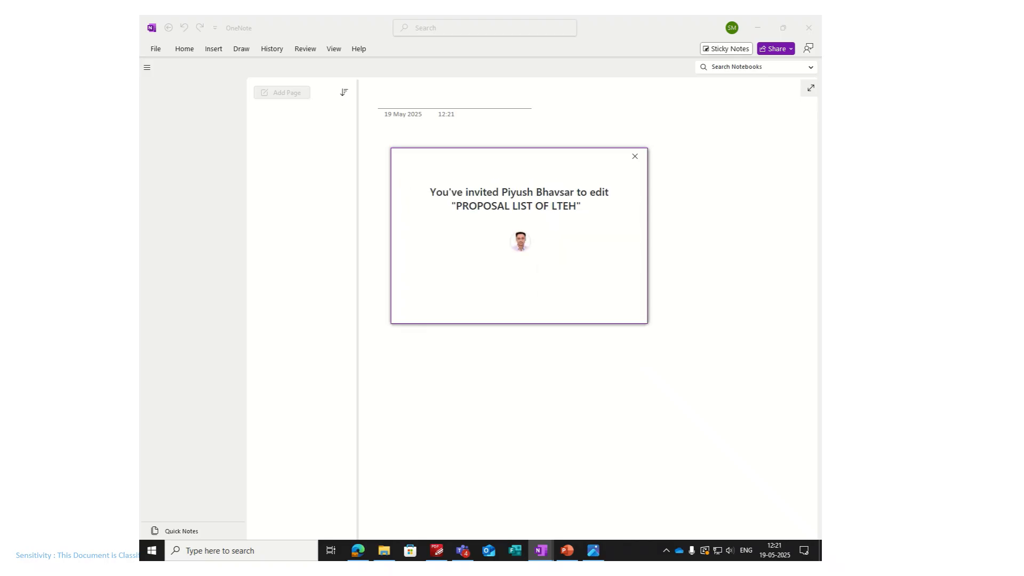
click(635, 156)
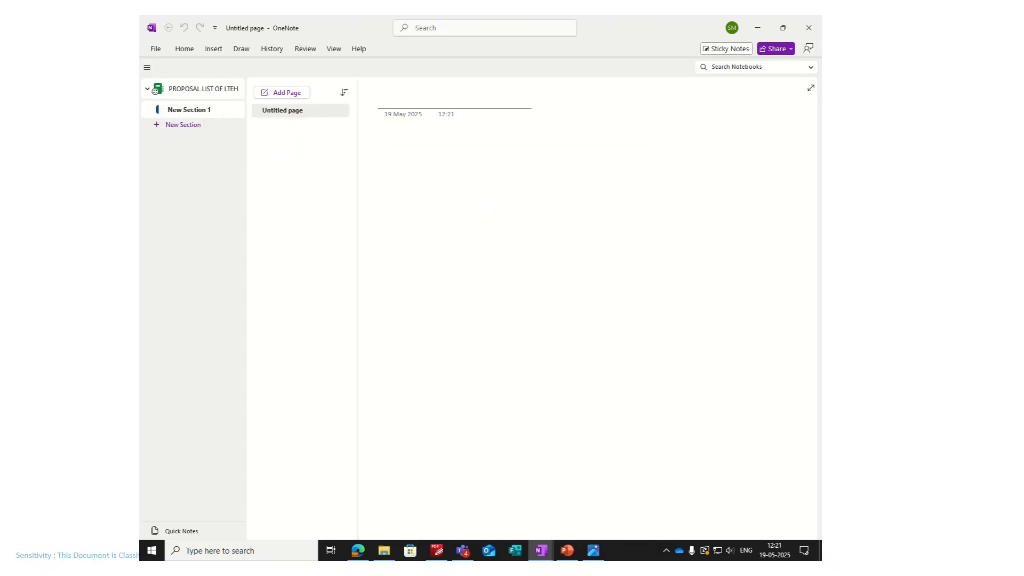
Step: Rename the notebook's first section to MIDDLE EAST PROJECT
right_click(216, 109)
click(234, 119)
text(MIDDLE EAST PROJECT)
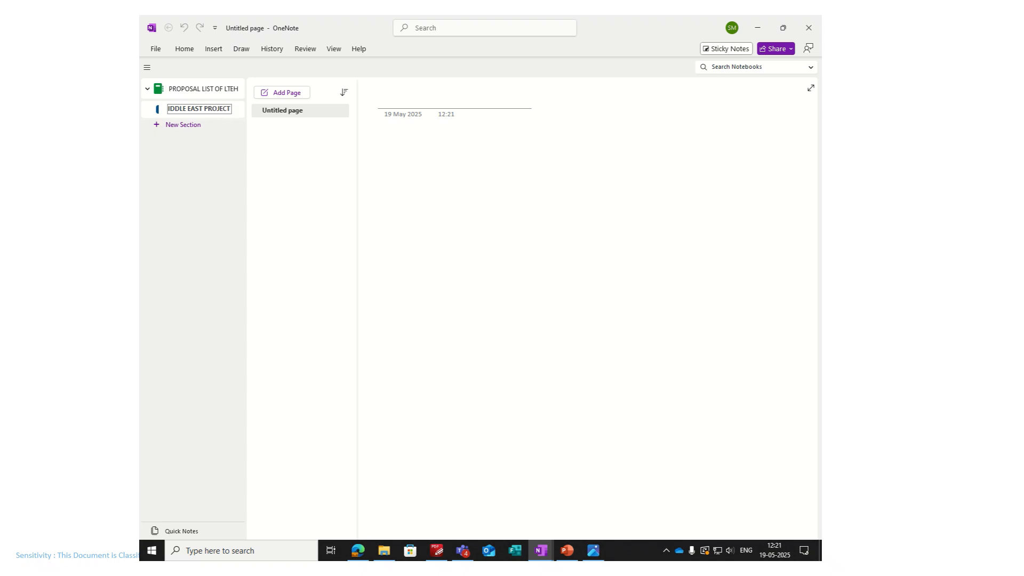
key(Return)
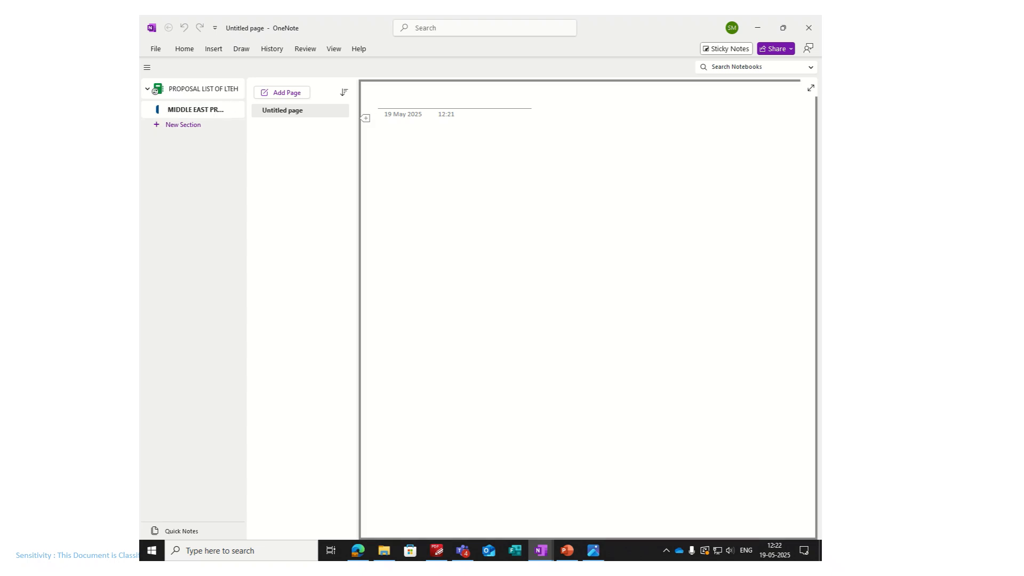
Step: Title the section's untitled page DORRA and add a second page titled JCP4
right_click(309, 111)
click(331, 121)
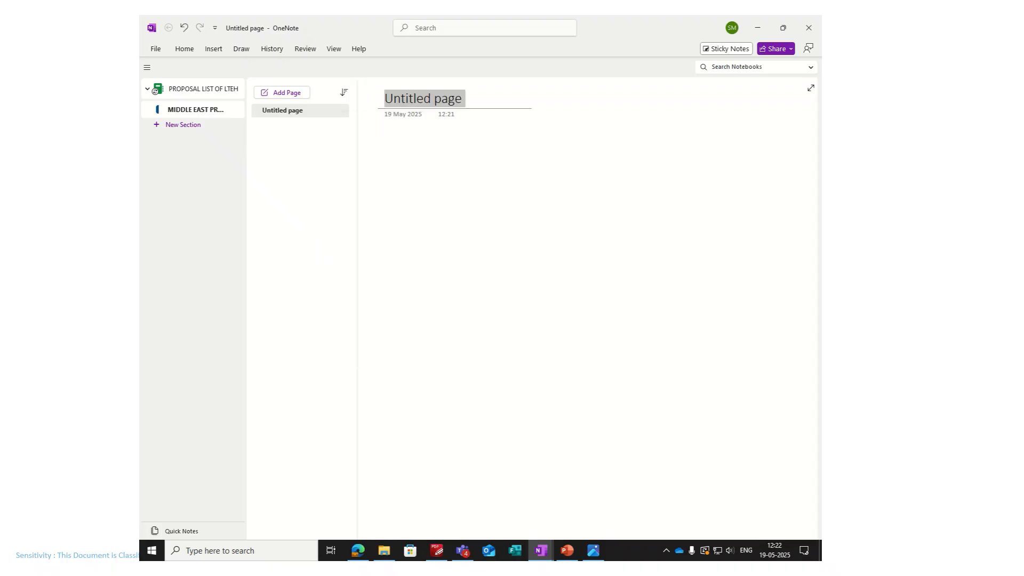
text(DORRA)
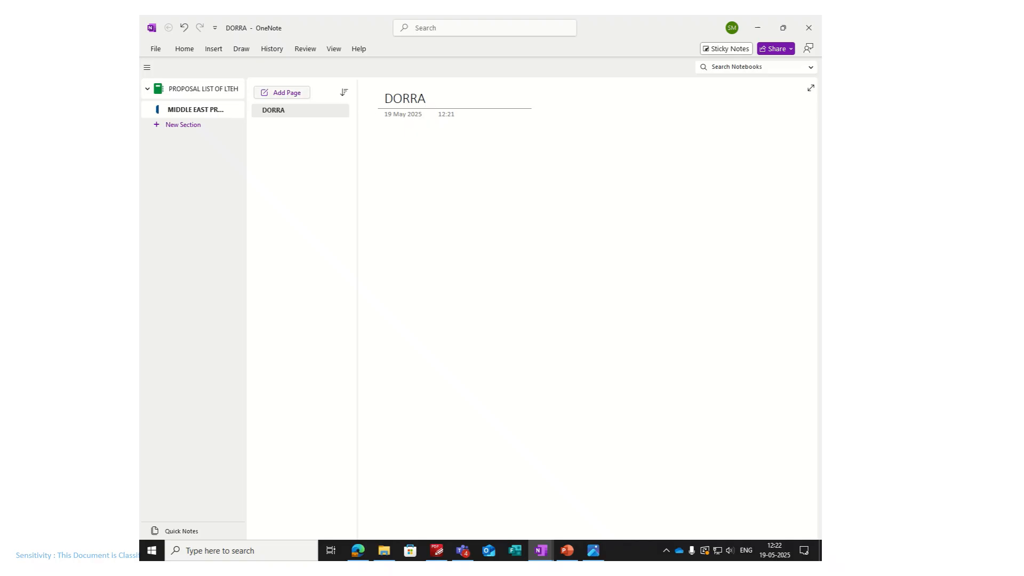
click(304, 93)
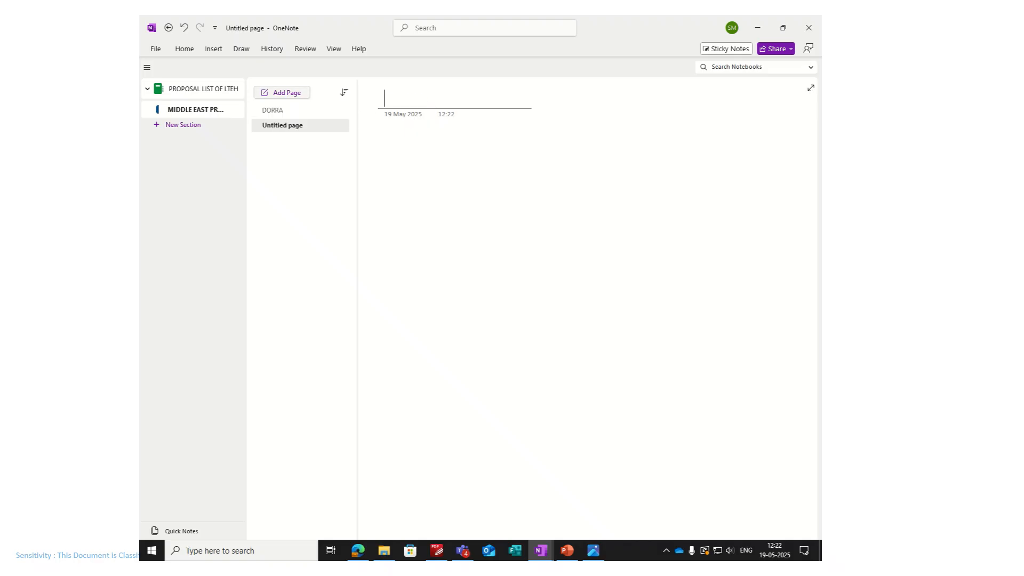
text(JCP4)
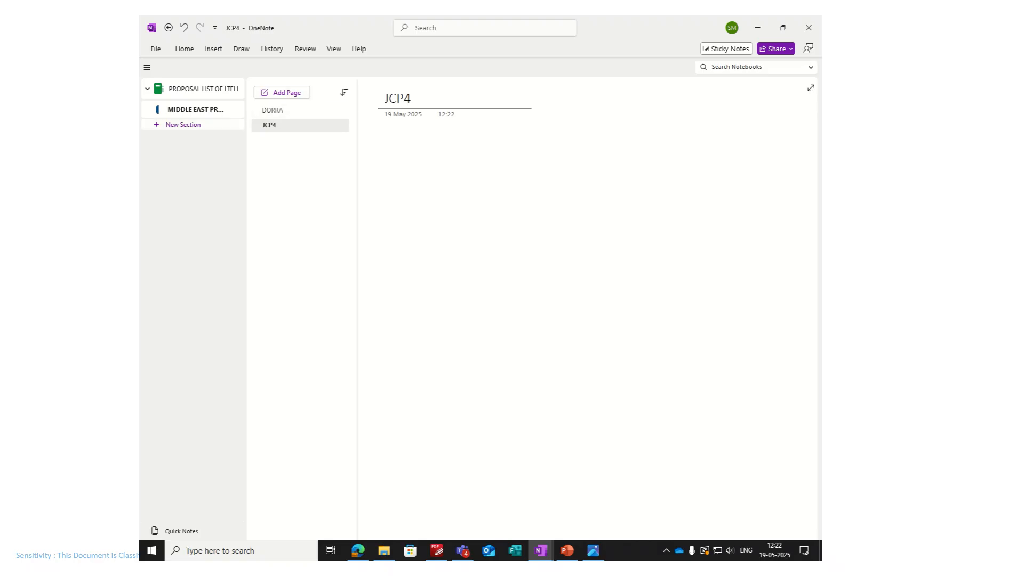
Step: Add a second section to the PROPOSAL LIST OF LTEH notebook
click(183, 125)
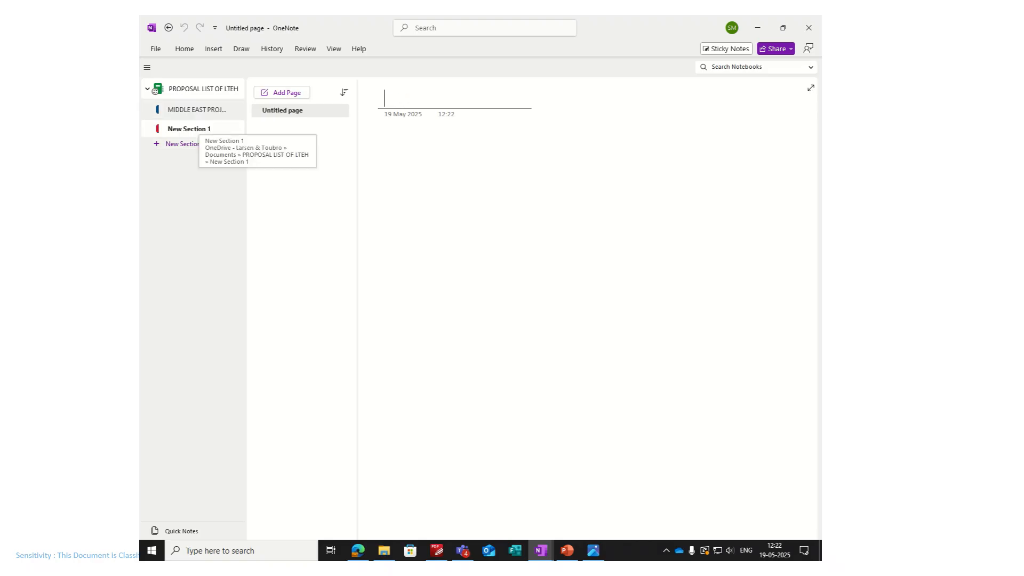
text(INDIN)
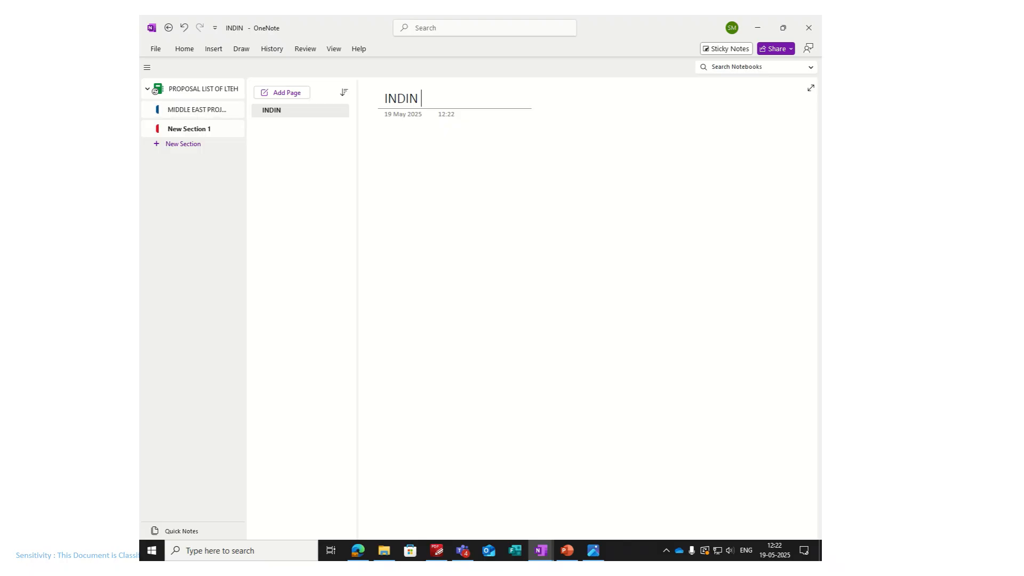
key(BackSpace)
key(BackSpace)
key(BackSpace)
key(BackSpace)
key(BackSpace)
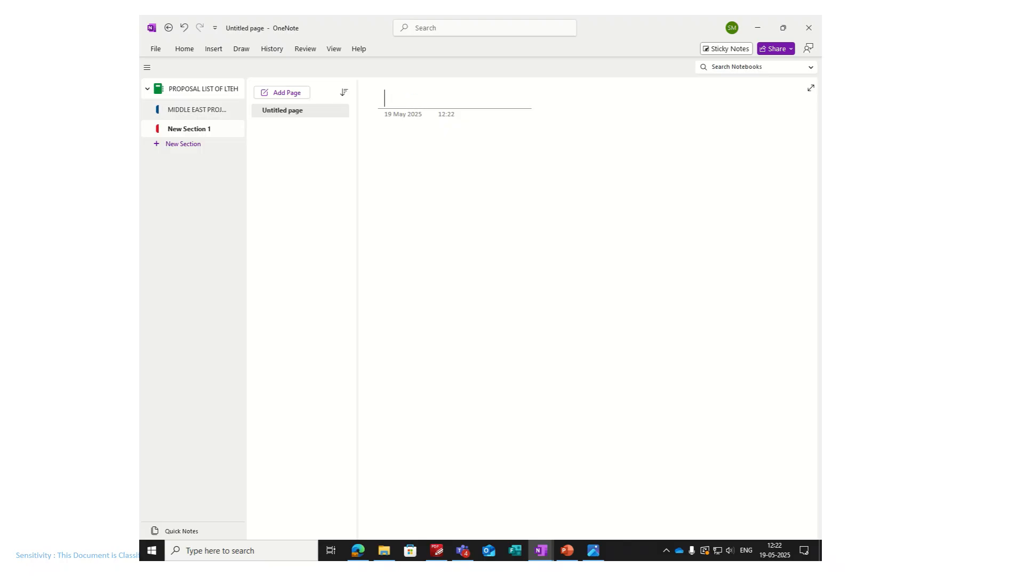
Step: Rename the second section to INDIAN PROJECTS
double_click(200, 129)
right_click(201, 130)
click(197, 128)
key(BackSpace)
key(BackSpace)
key(BackSpace)
key(BackSpace)
key(BackSpace)
key(BackSpace)
key(BackSpace)
key(BackSpace)
key(BackSpace)
key(BackSpace)
key(BackSpace)
key(BackSpace)
key(BackSpace)
text(INDIAN PROJECTS)
key(Return)
Step: Title the untitled page in the INDIAN PROJECTS section LMBU
right_click(297, 110)
click(323, 118)
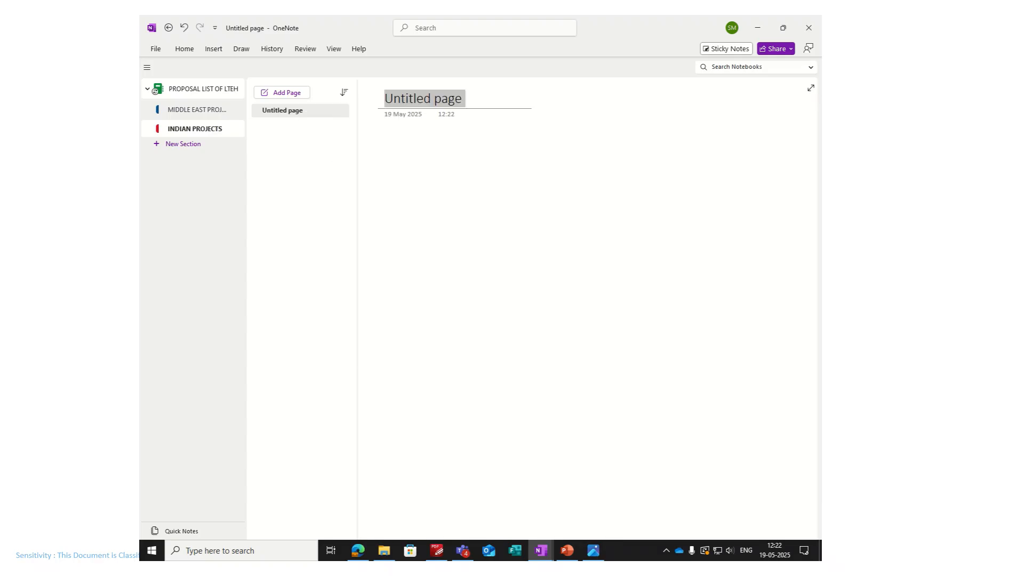
text(LMBU)
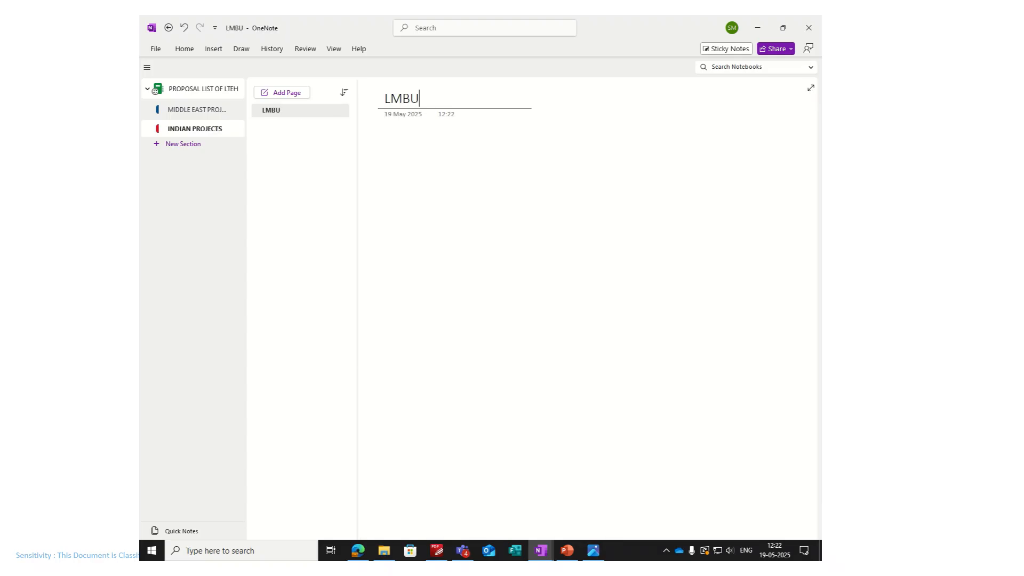
Step: Add a third section to the notebook and name it AFRICAN PROJECTS
key(ctrl+t)
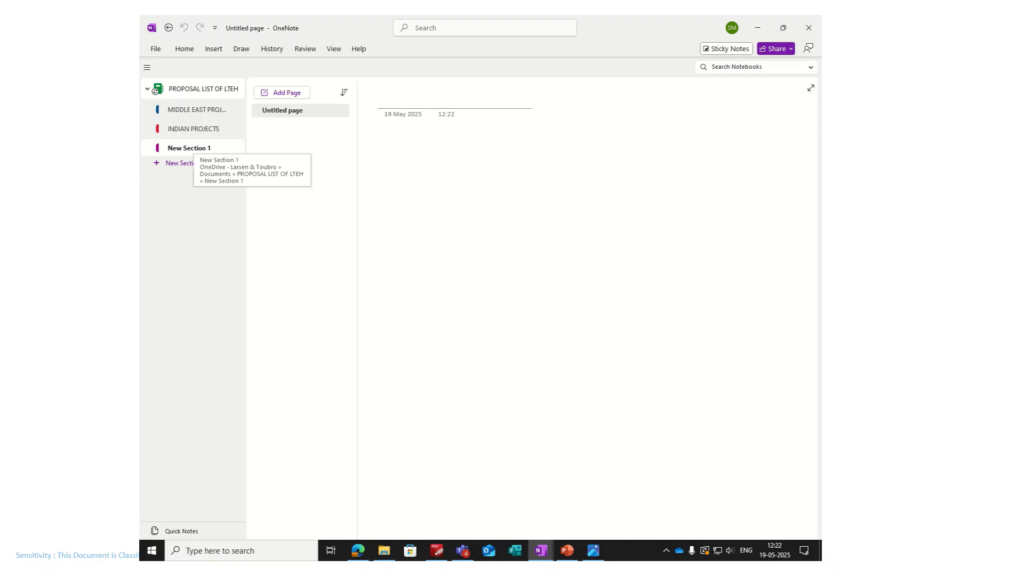
right_click(192, 147)
click(217, 151)
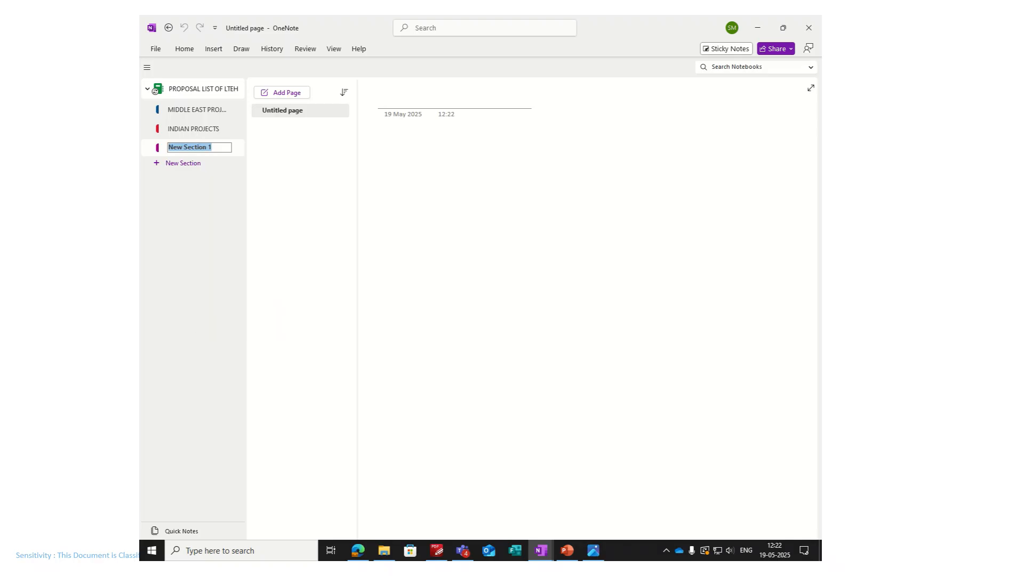
text(AFRICAN PROJECTS)
key(Return)
Step: Title the untitled page in the AFRICAN PROJECTS section SNCR
right_click(295, 110)
click(327, 118)
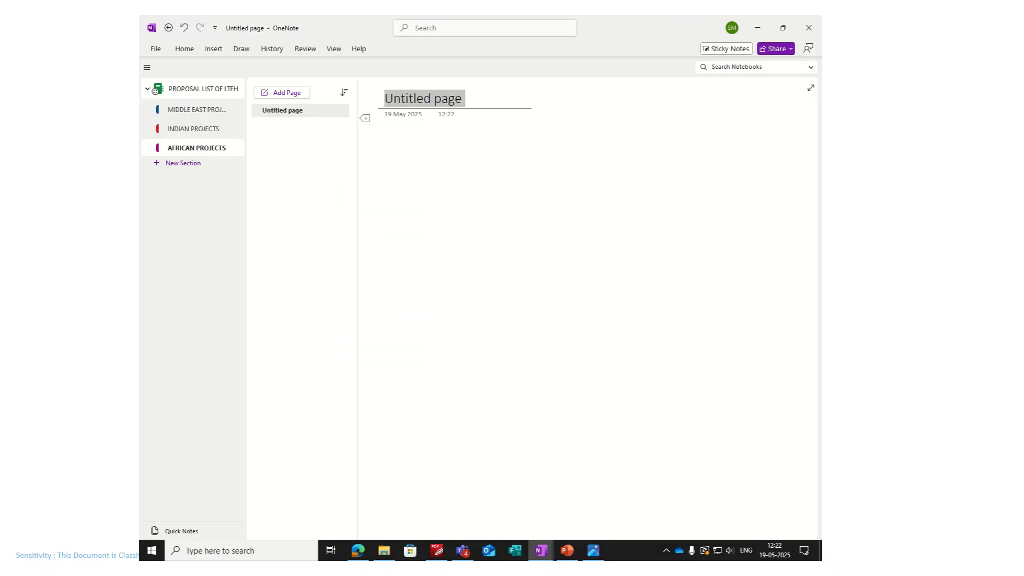
text(SNCR)
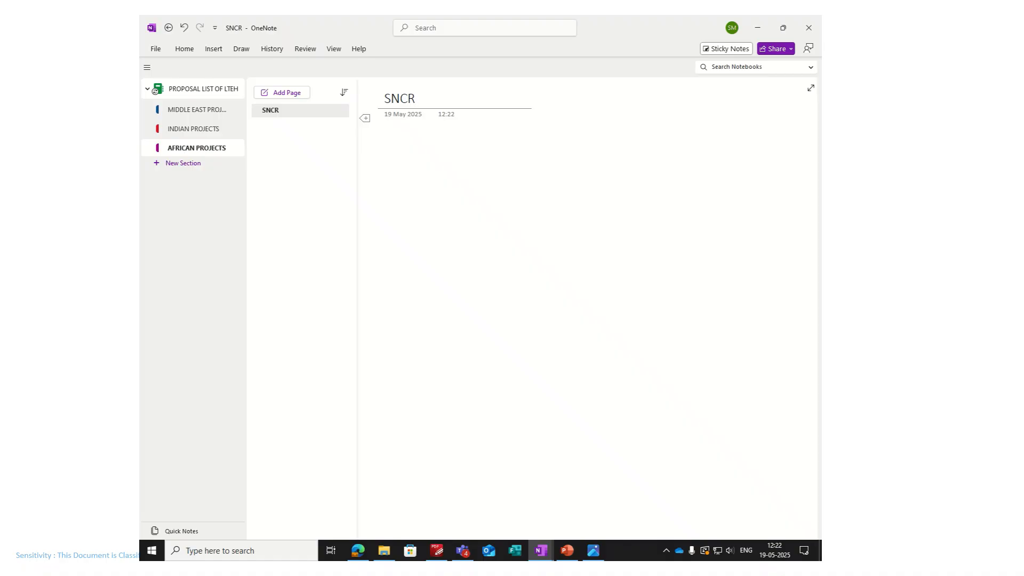
Step: Add a second page to the AFRICAN PROJECTS section and title it HCUS
click(284, 93)
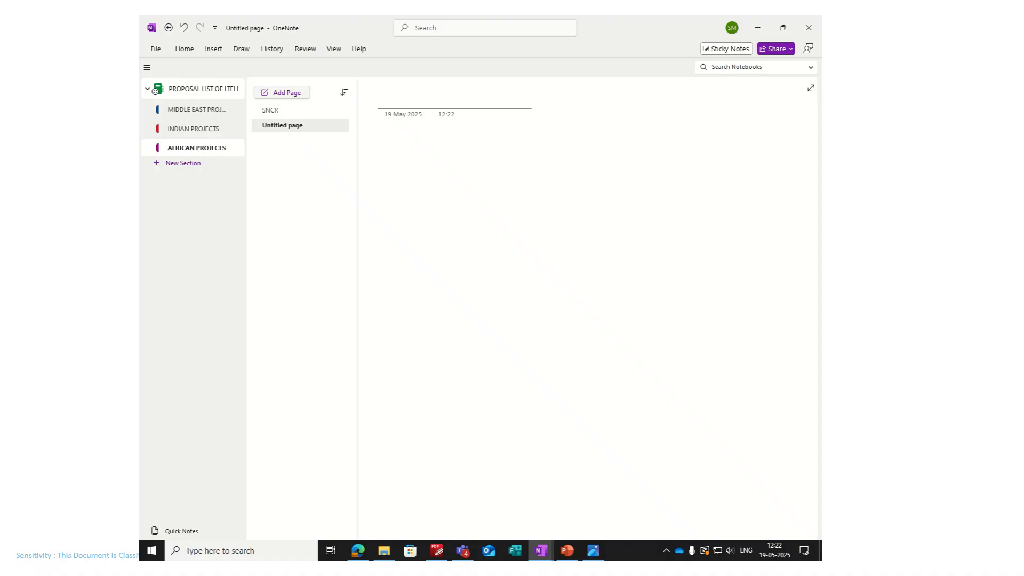
text(HC)
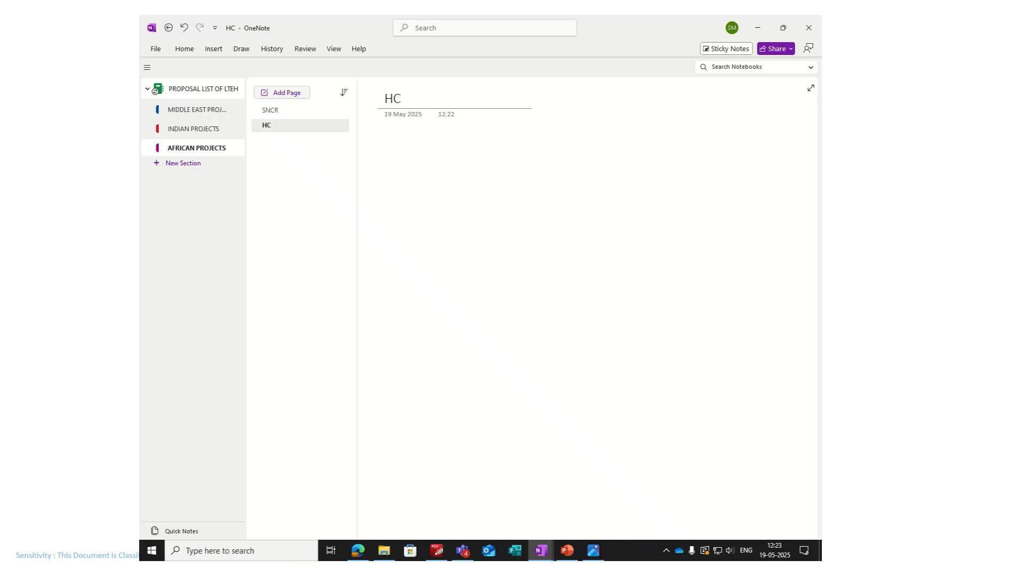
text(US)
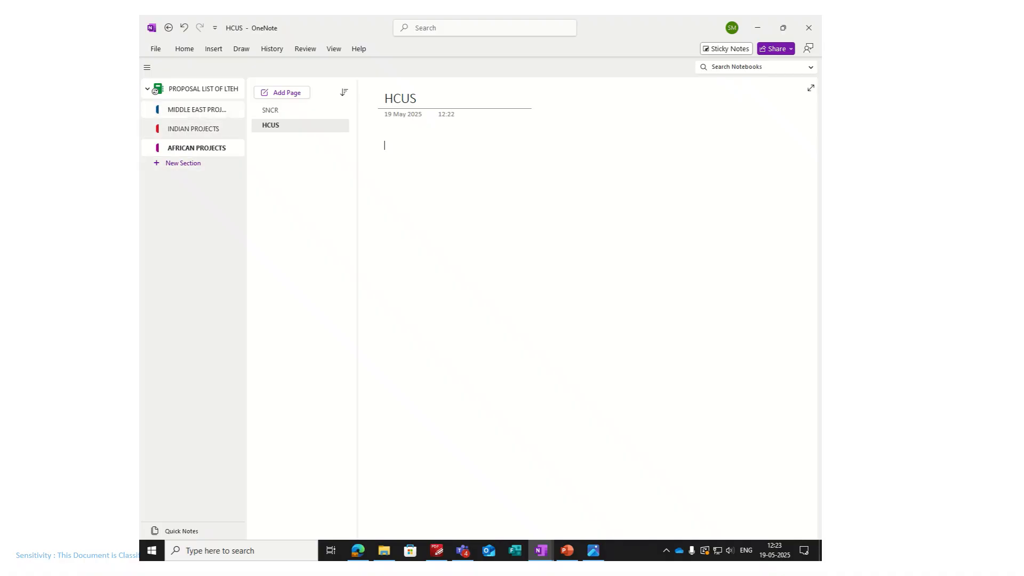
Step: Review the project pages in the MIDDLE EAST PROJECT, INDIAN PROJECTS and AFRICAN PROJECTS sections
click(196, 110)
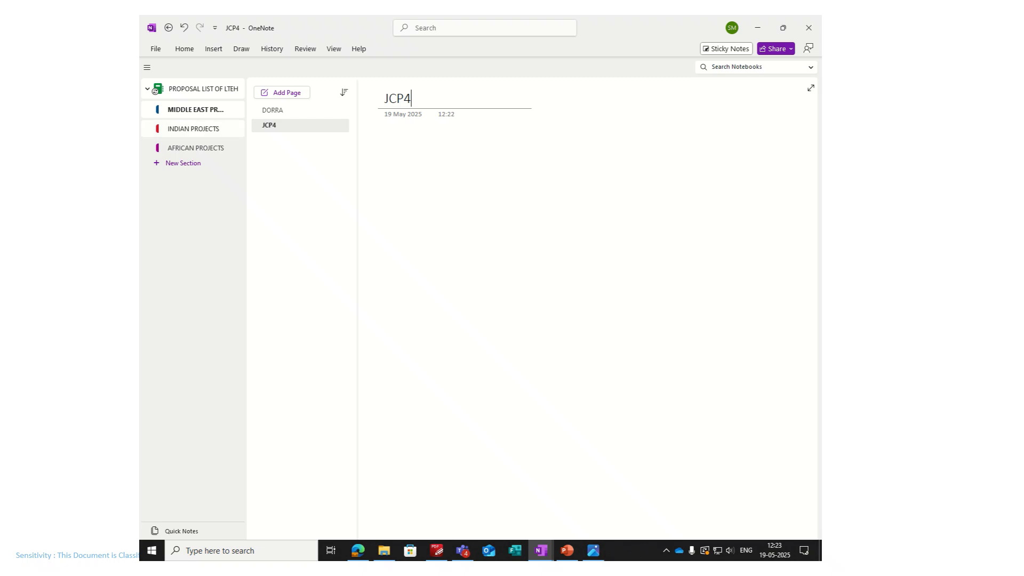
click(288, 110)
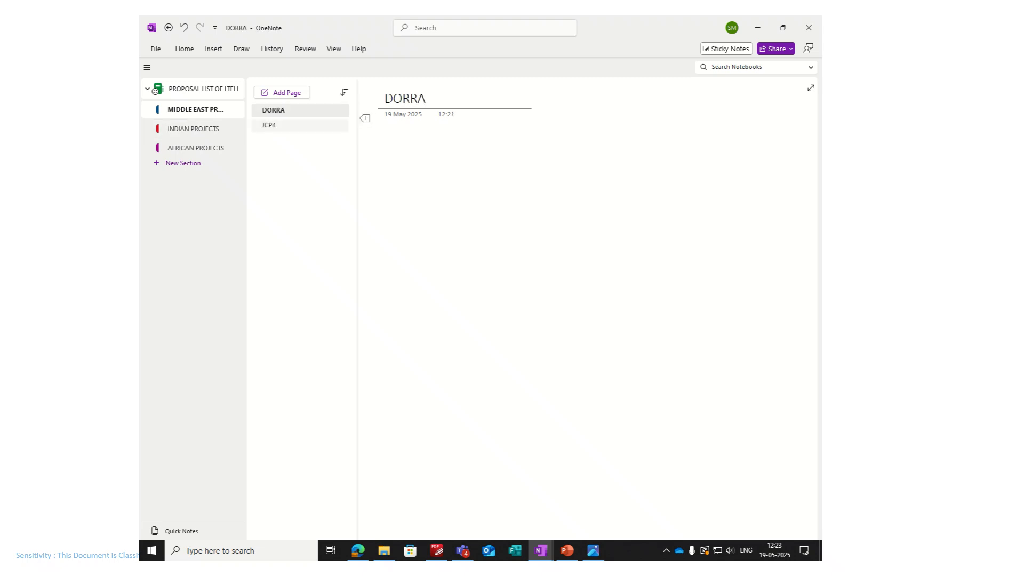
click(288, 125)
click(193, 129)
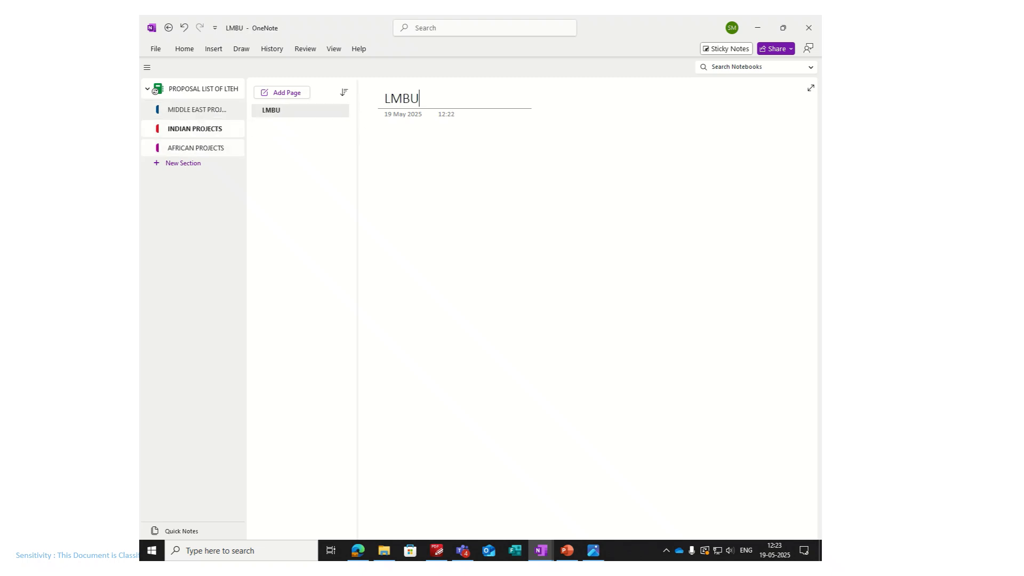
click(196, 149)
click(288, 110)
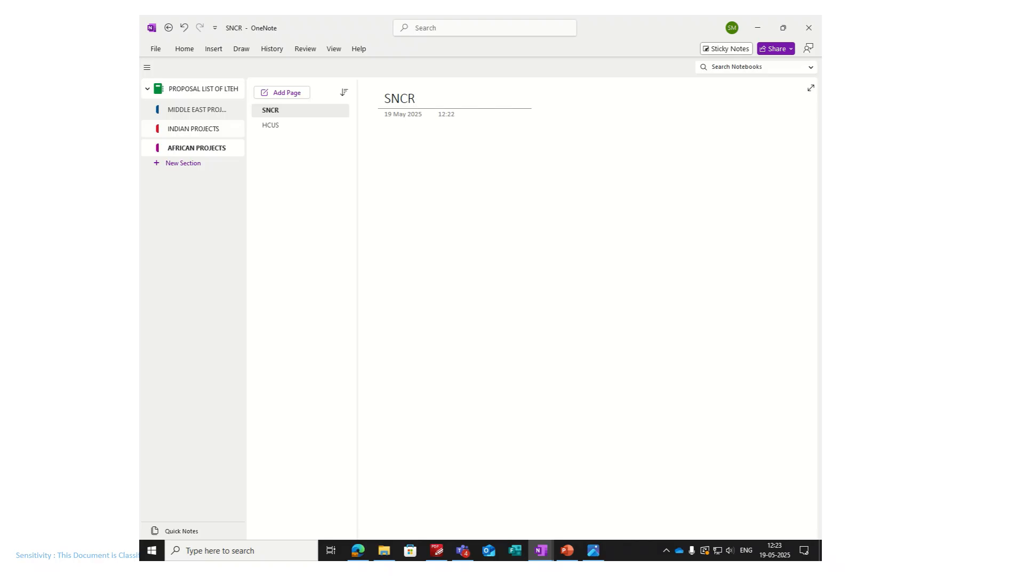
Step: Examine the colour choices and password protection settings of the MIDDLE EAST PROJECT section, and the section options of INDIAN PROJECTS
click(197, 109)
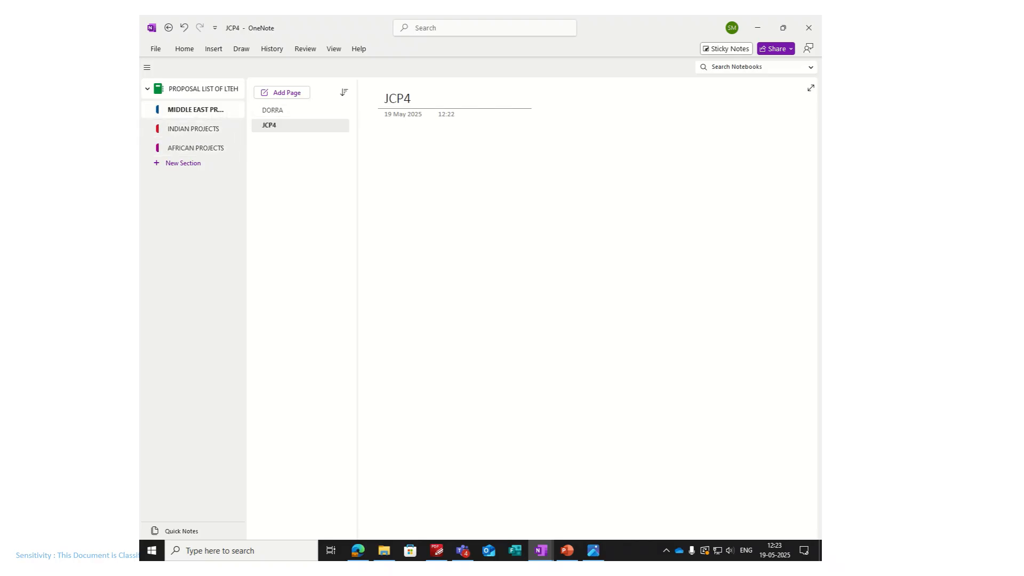
right_click(218, 111)
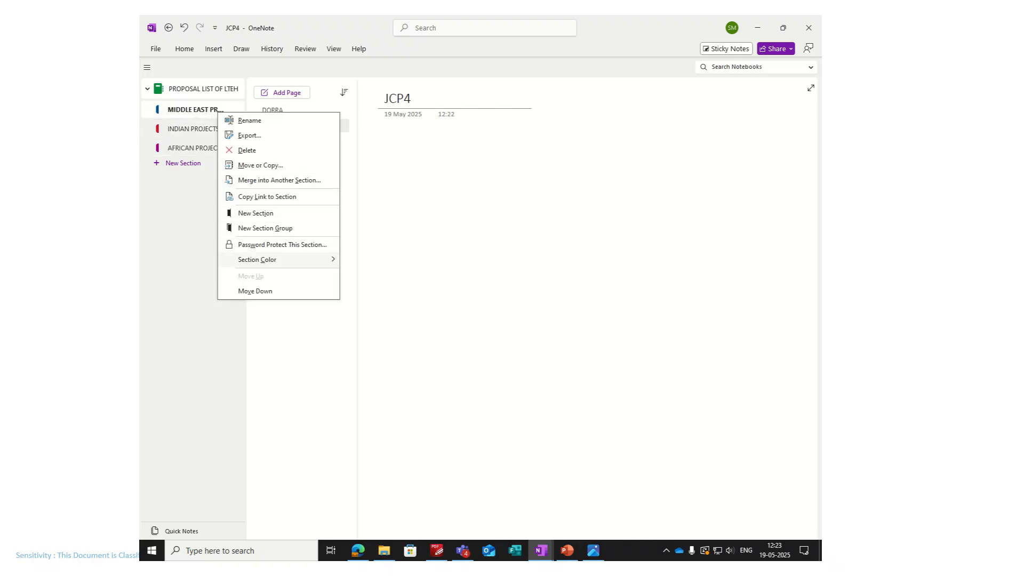
mouse_move(266, 260)
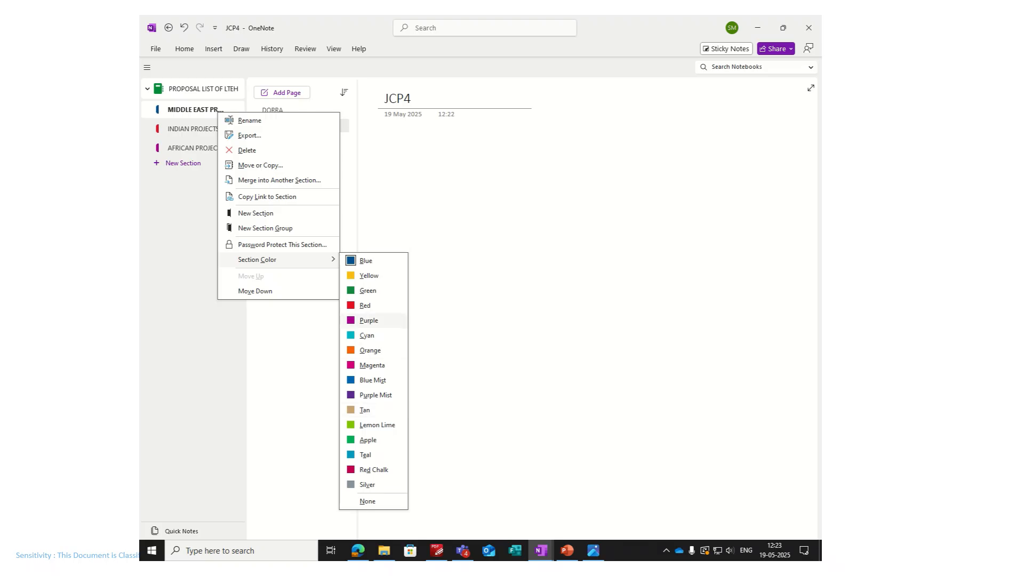
click(282, 245)
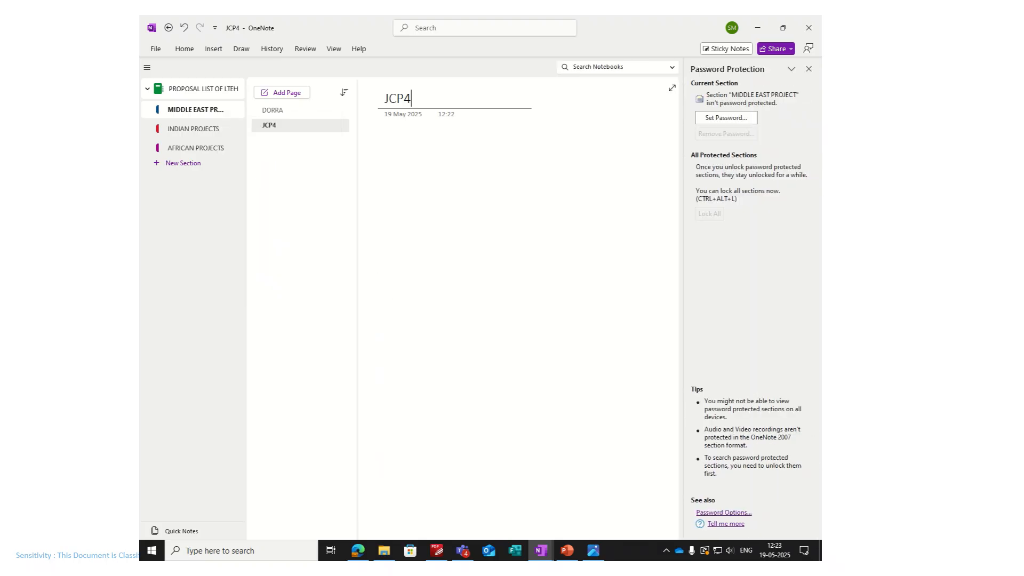
click(753, 118)
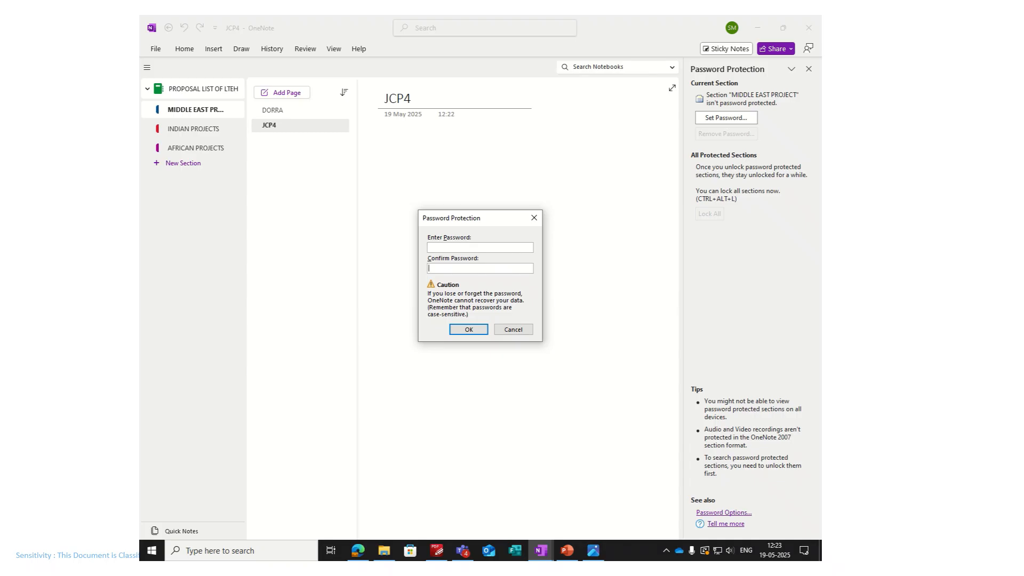
click(476, 268)
click(534, 218)
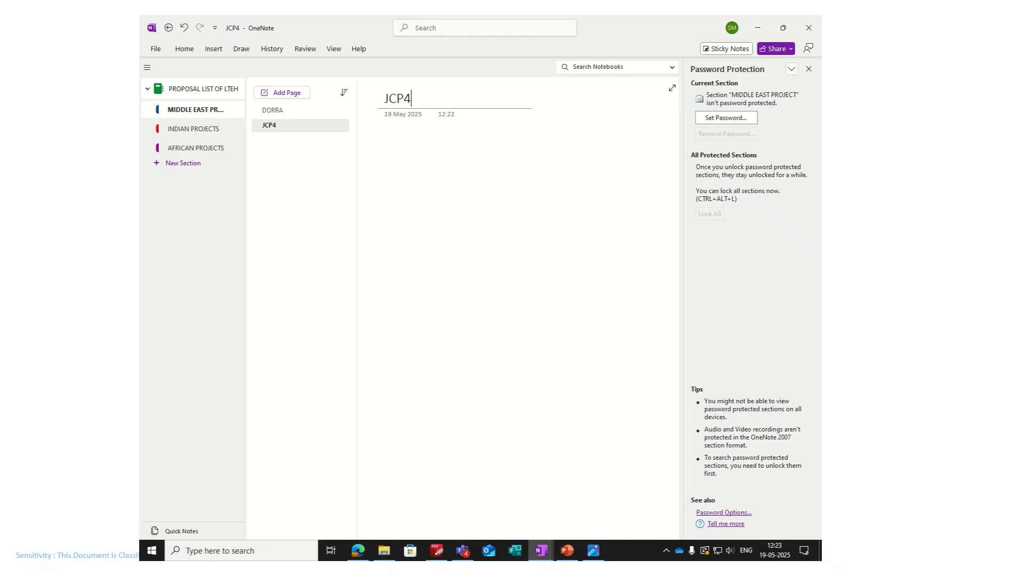
click(809, 69)
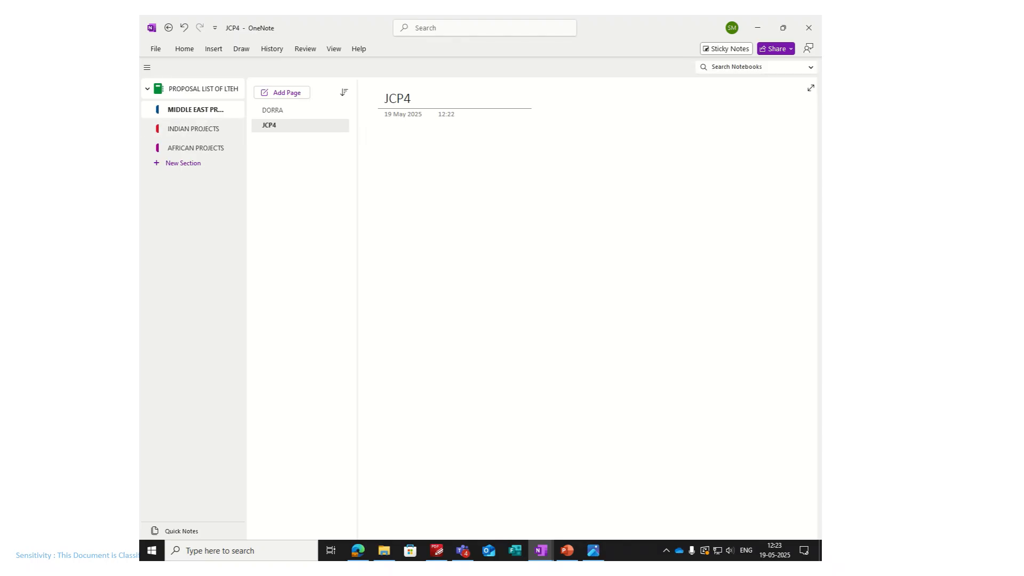
right_click(212, 129)
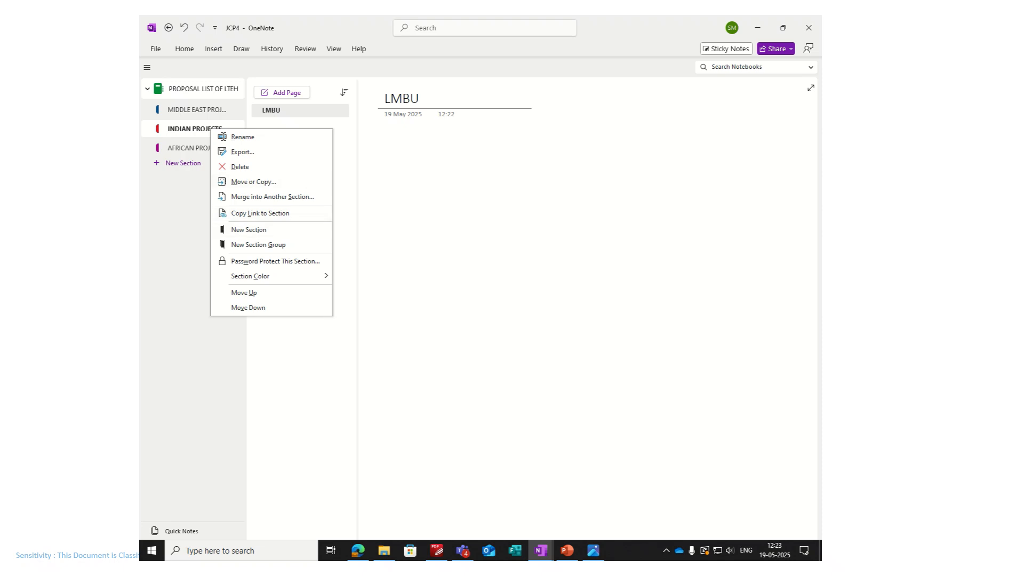
key(Escape)
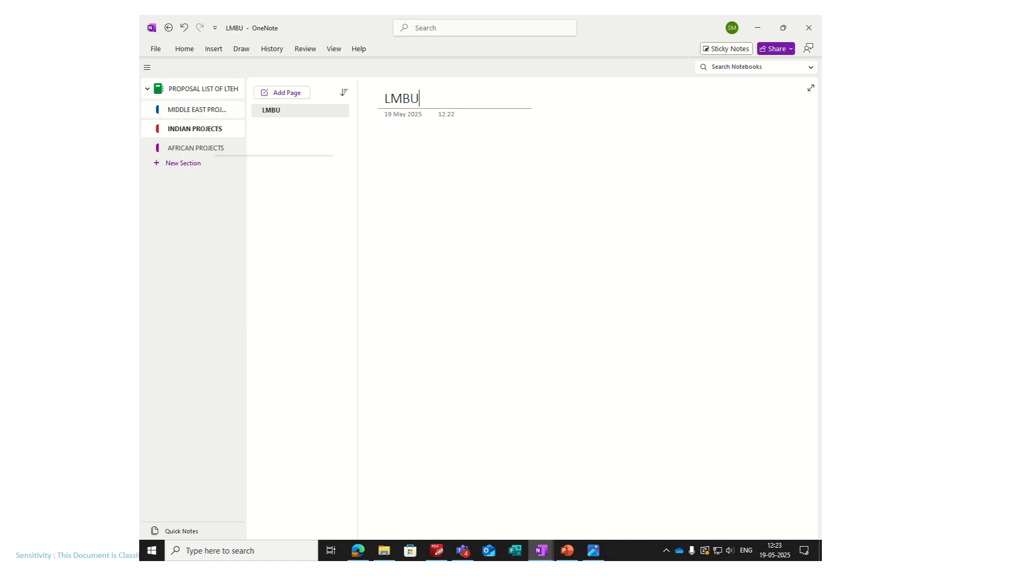
Step: Add the text INTRODUCTION to the body of the DORRA page in the MIDDLE EAST PROJECT section
click(202, 109)
click(273, 111)
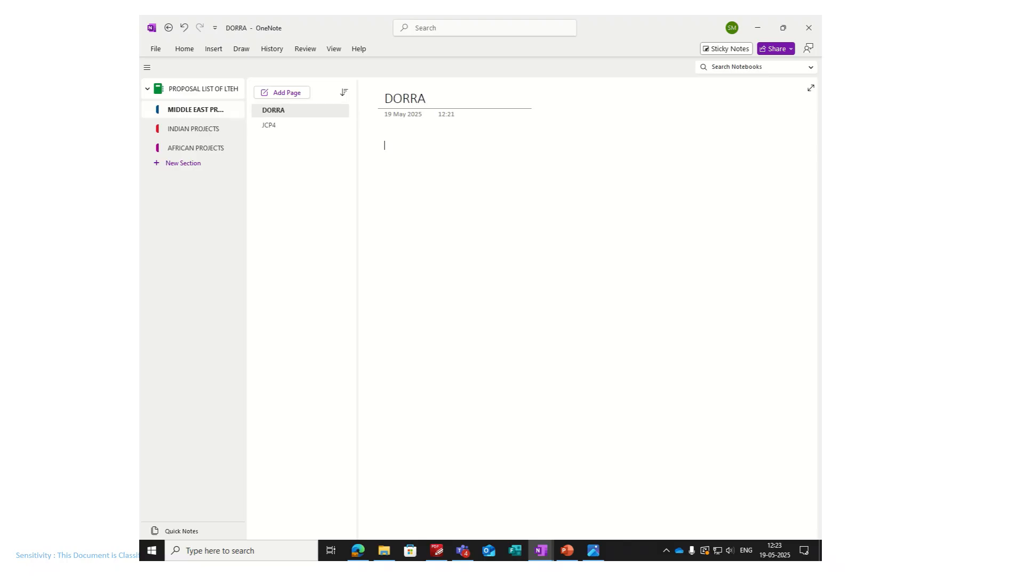
click(184, 48)
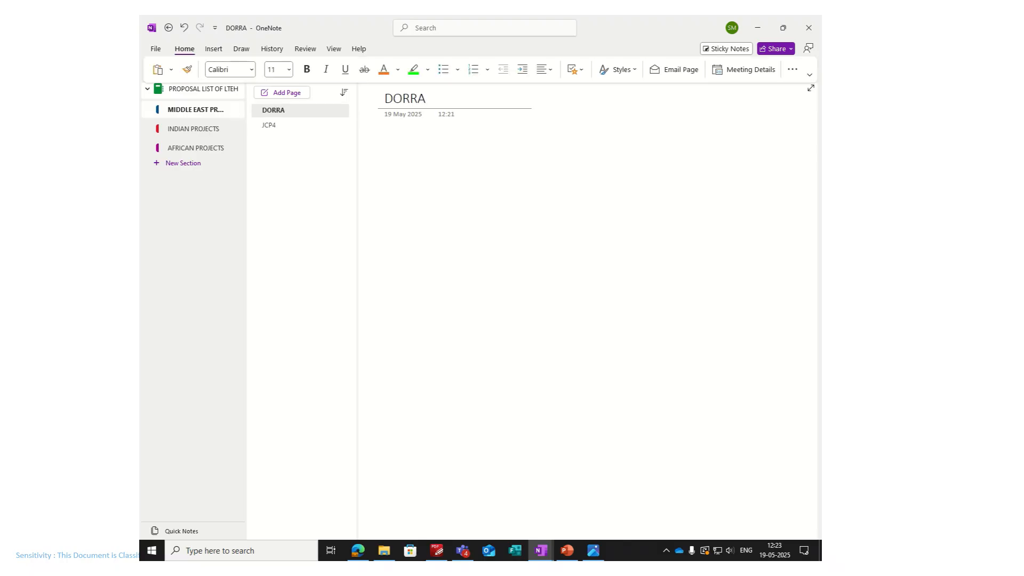
click(184, 49)
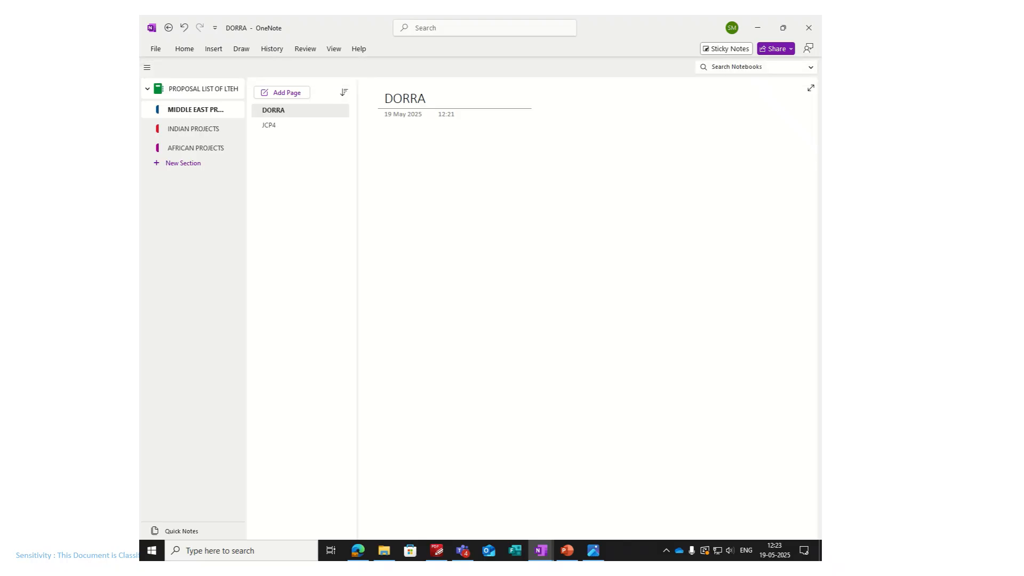
text(INTRODUCTION)
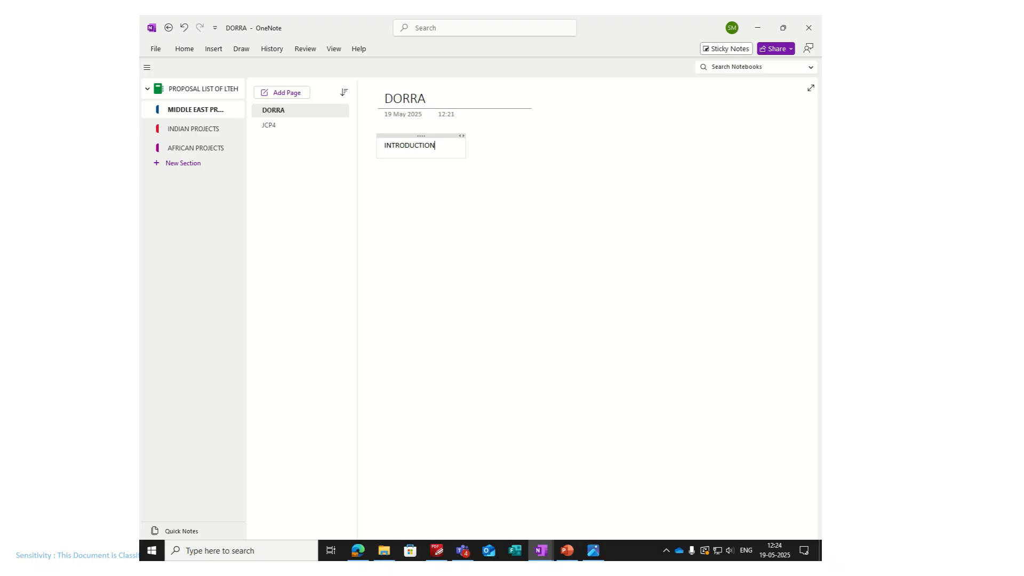
Step: Format the INTRODUCTION text as bold, italic, underlined and struck through, with orange font colour and green highlighting
click(185, 48)
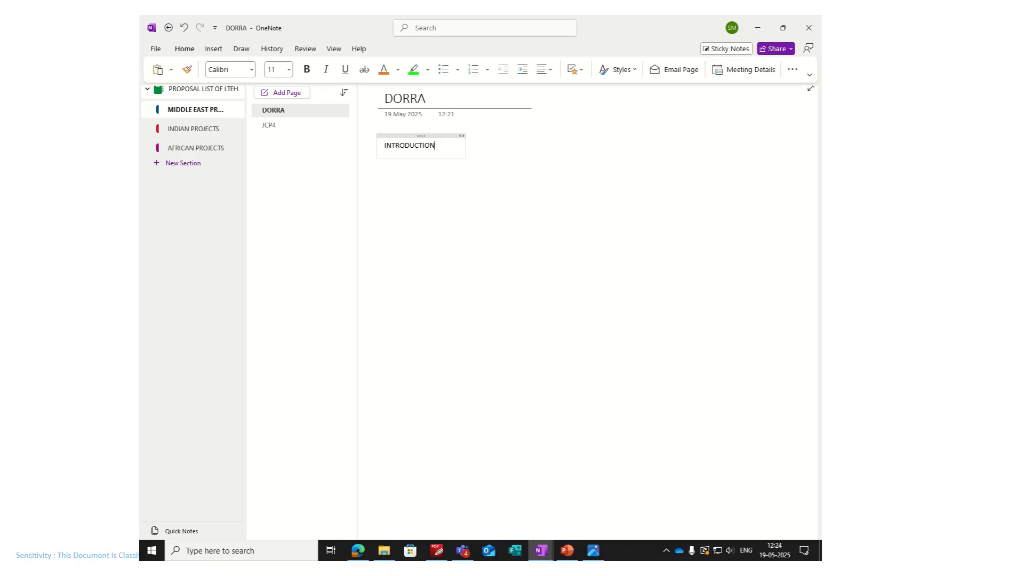
drag(435, 145, 384, 145)
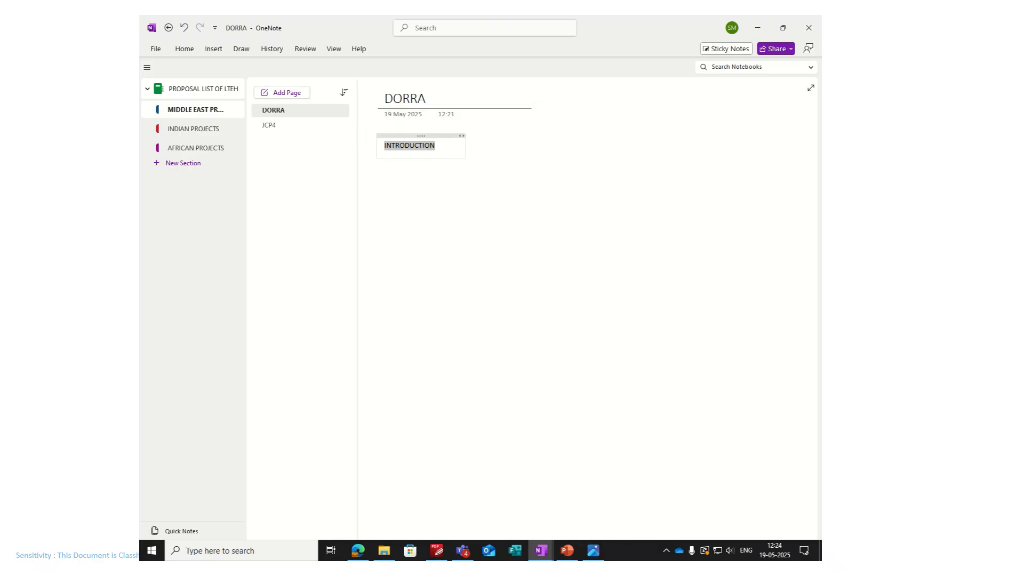
click(184, 48)
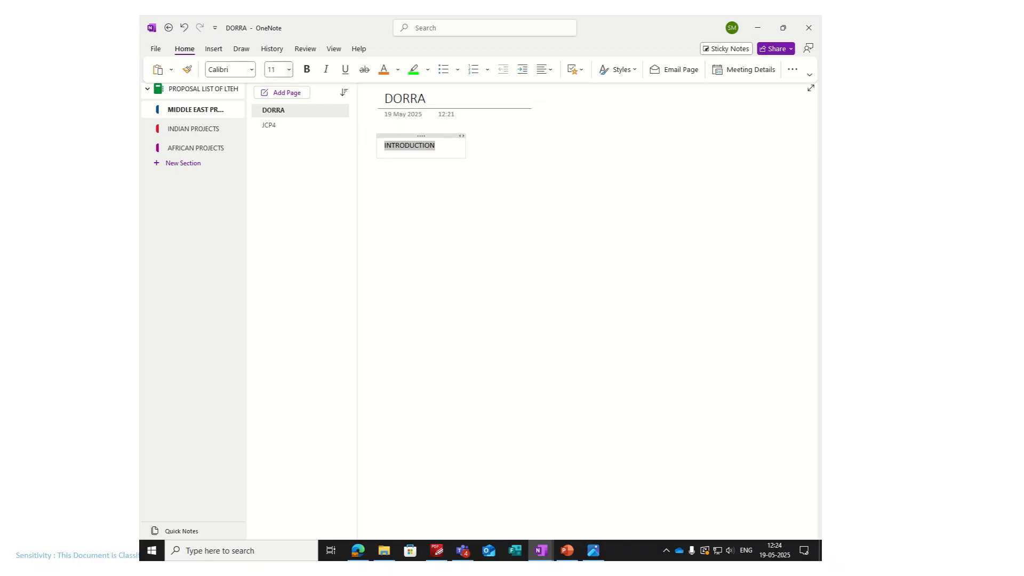
key(ctrl+b)
key(ctrl+i)
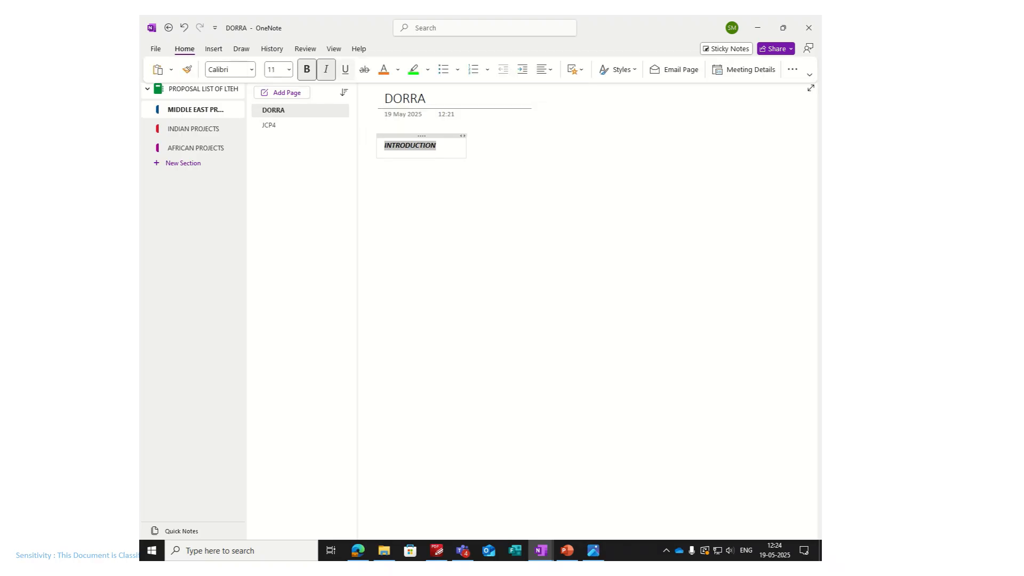
key(ctrl+u)
key(ctrl+minus)
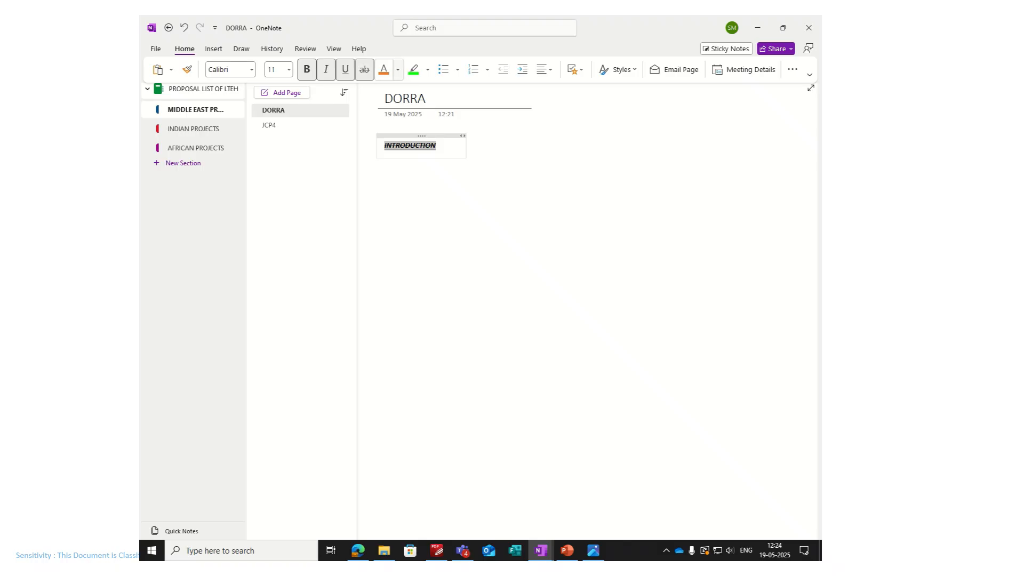
click(384, 69)
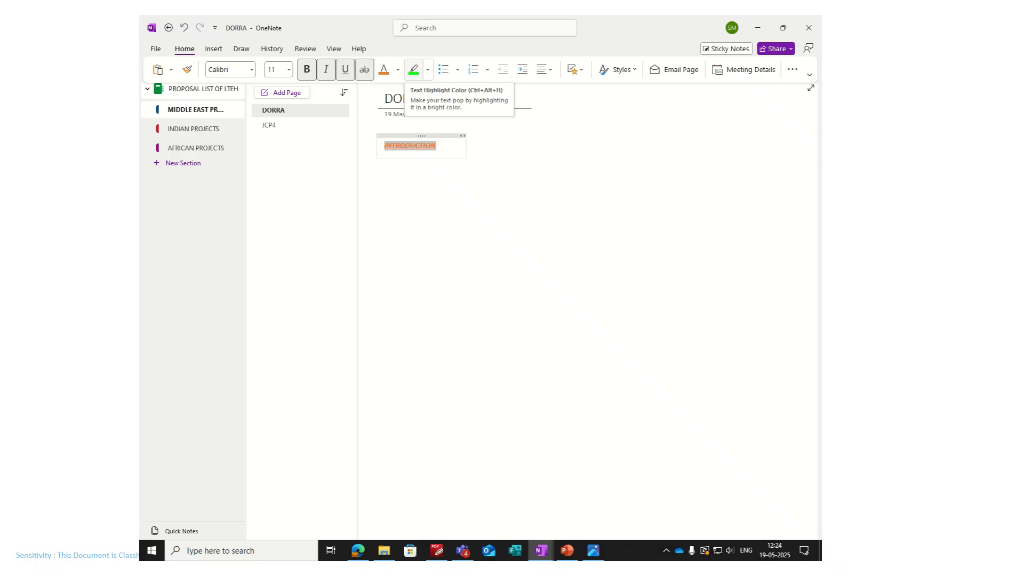
click(413, 69)
Step: Examine the bullet library, numbering library, paragraph alignment and paste options available for the INTRODUCTION text
click(458, 70)
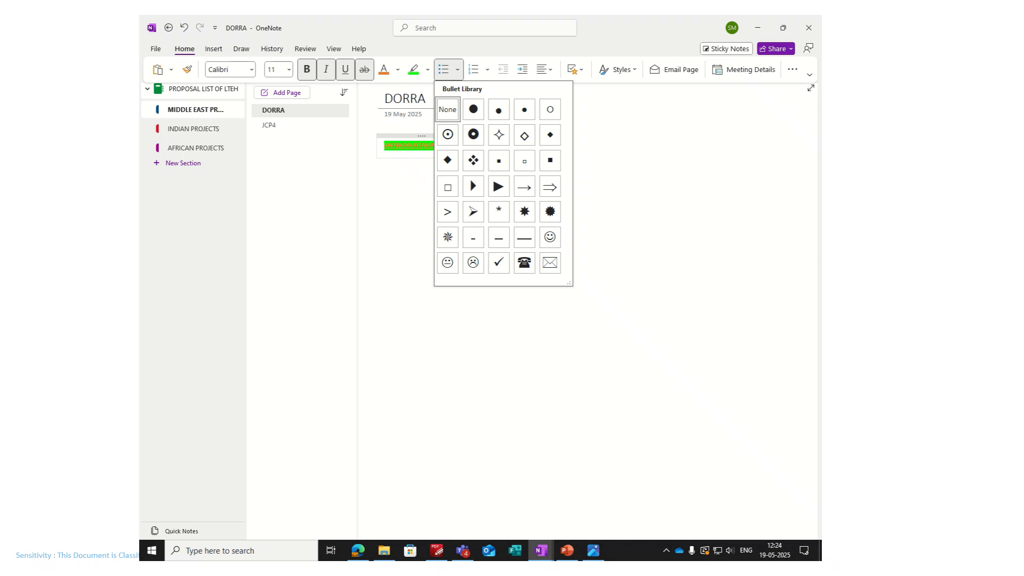
key(Escape)
click(488, 70)
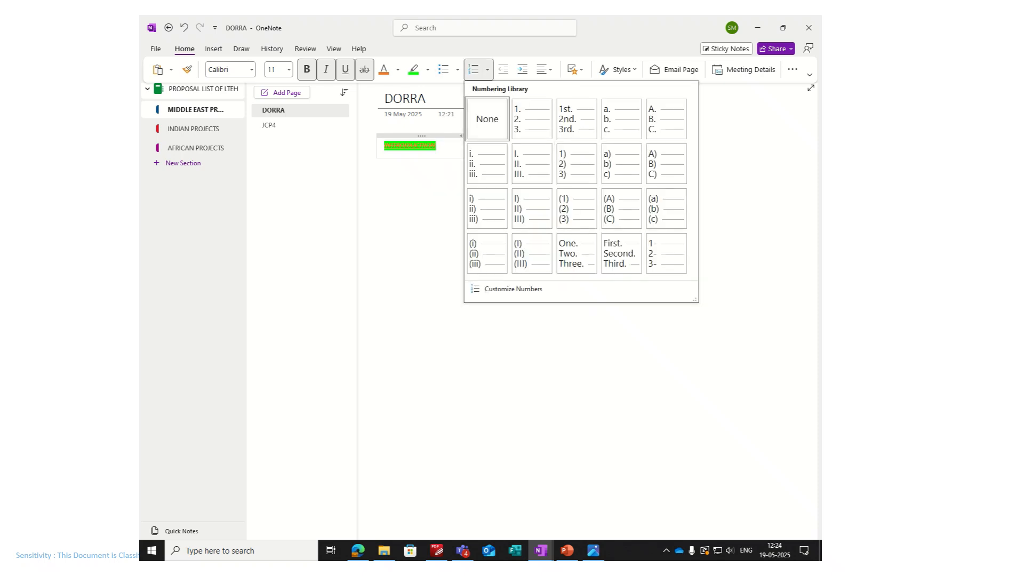
key(Escape)
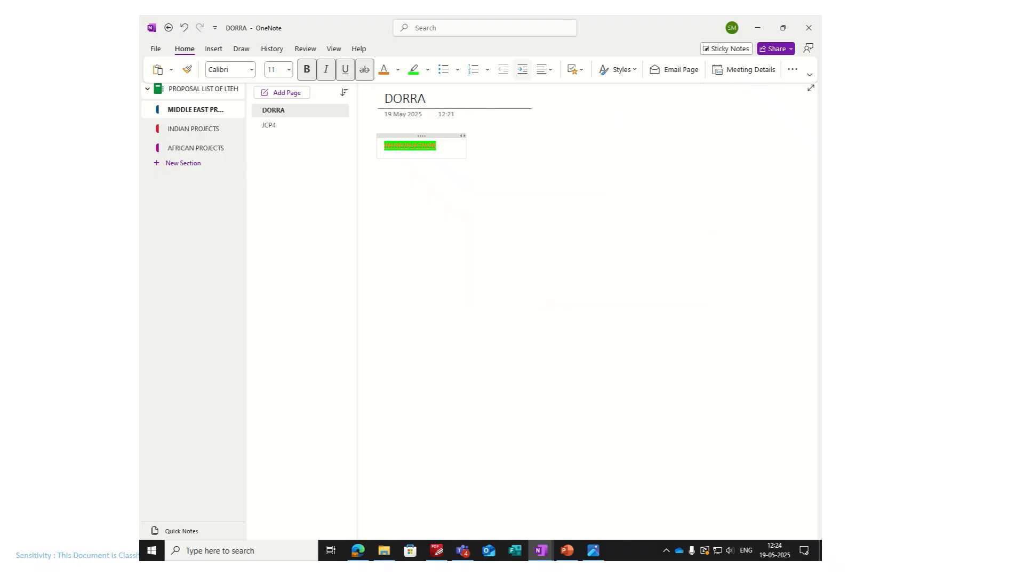
click(545, 69)
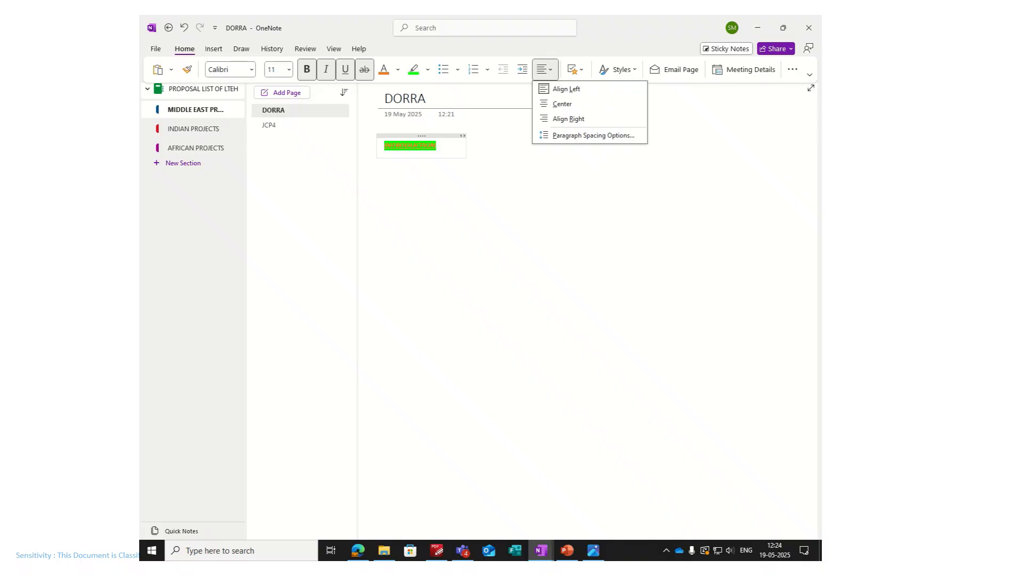
key(Escape)
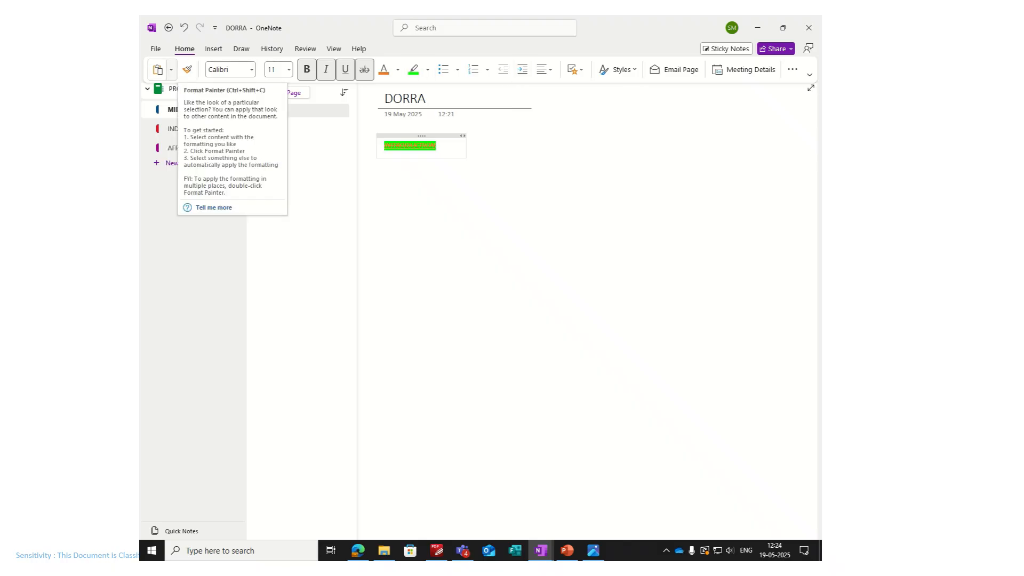
click(172, 70)
click(171, 70)
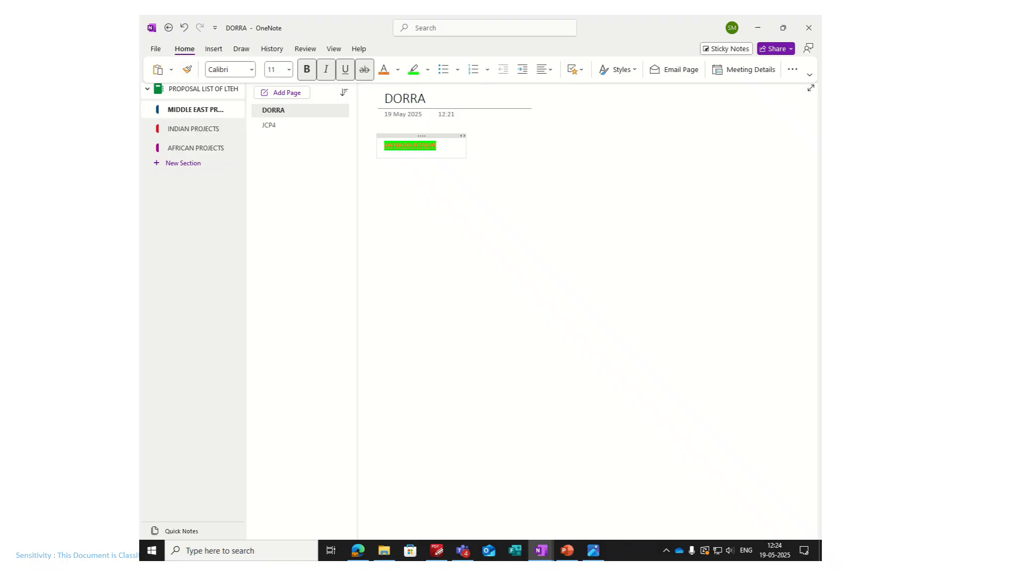
key(Escape)
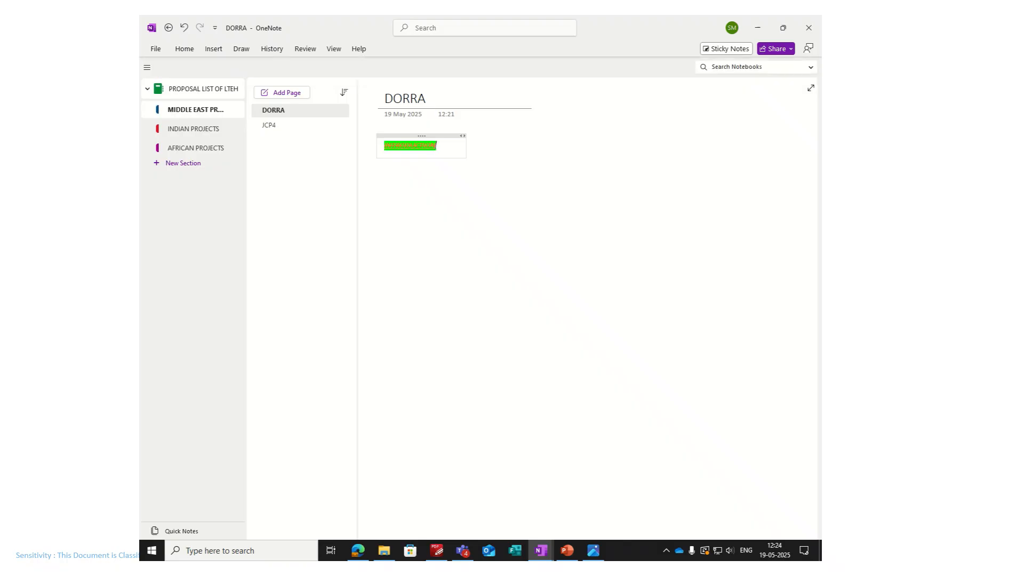
Step: Add a separate HELLO note to the DORRA page and move it beneath the INTRODUCTION text
click(538, 157)
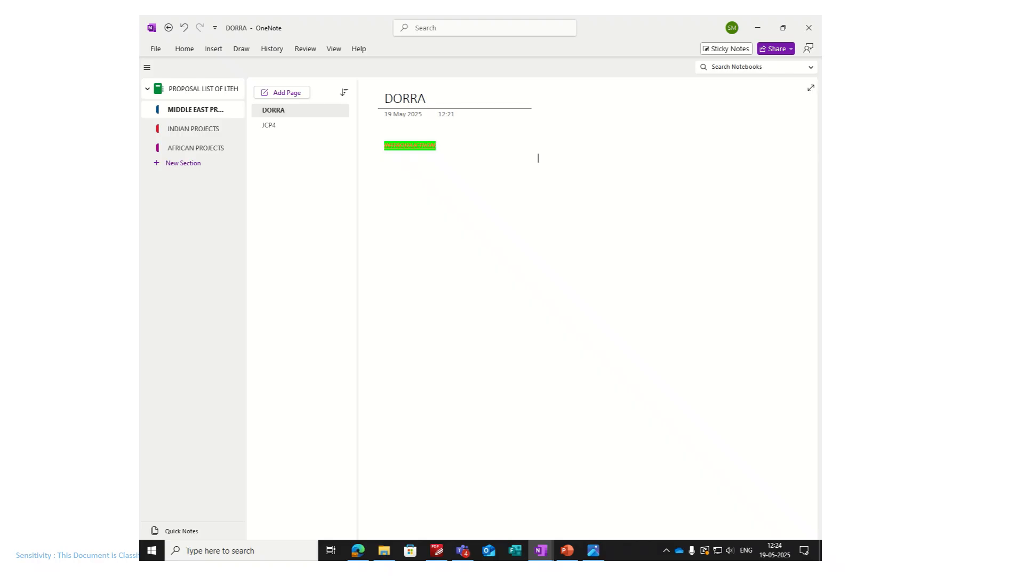
text(HELLO)
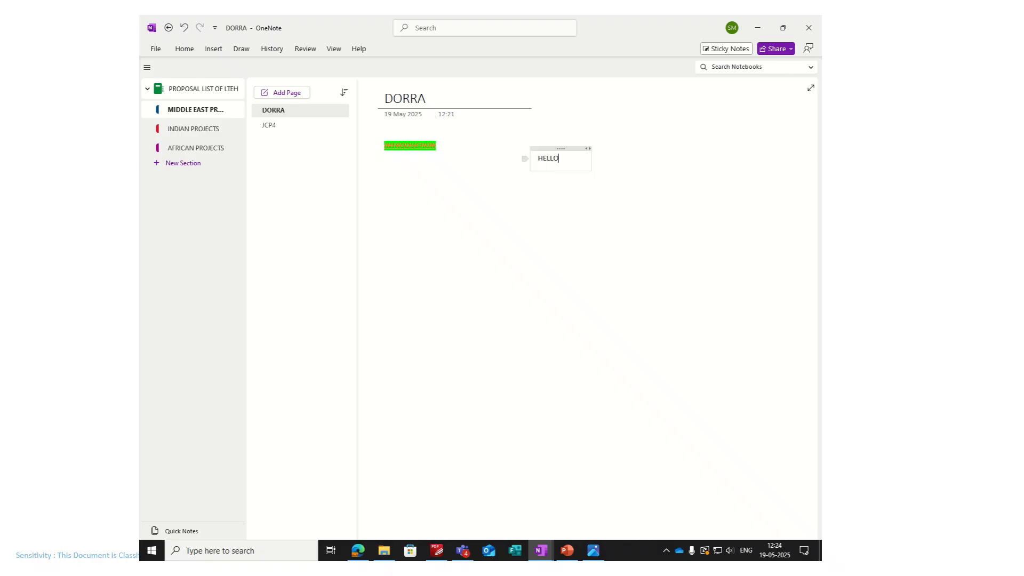
drag(561, 149, 407, 174)
Step: Create a To Do checklist below HELLO with the items PROJECT MEETING, TRAINING and MTO FILLING
click(430, 230)
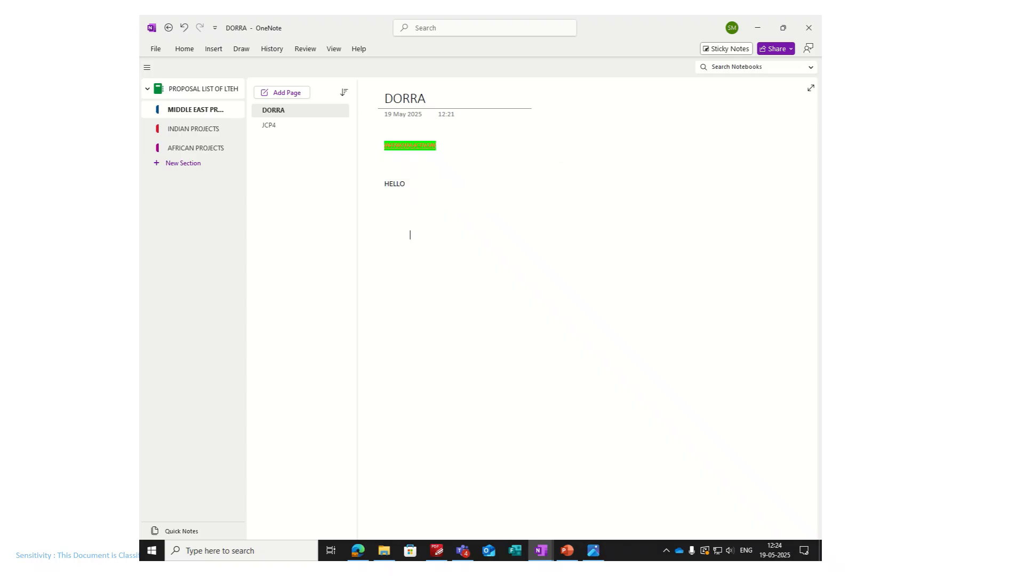
click(184, 49)
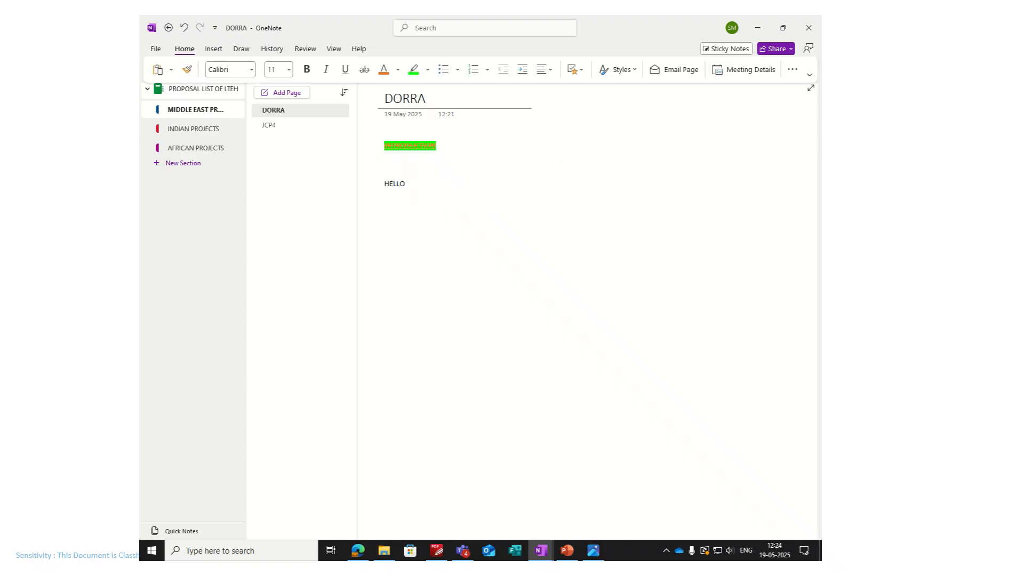
click(575, 70)
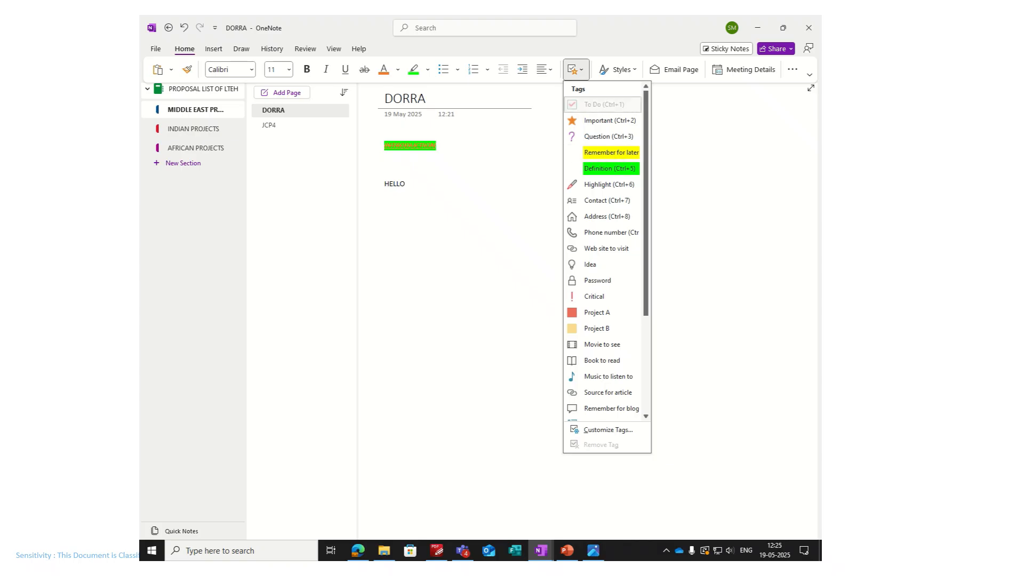
click(603, 104)
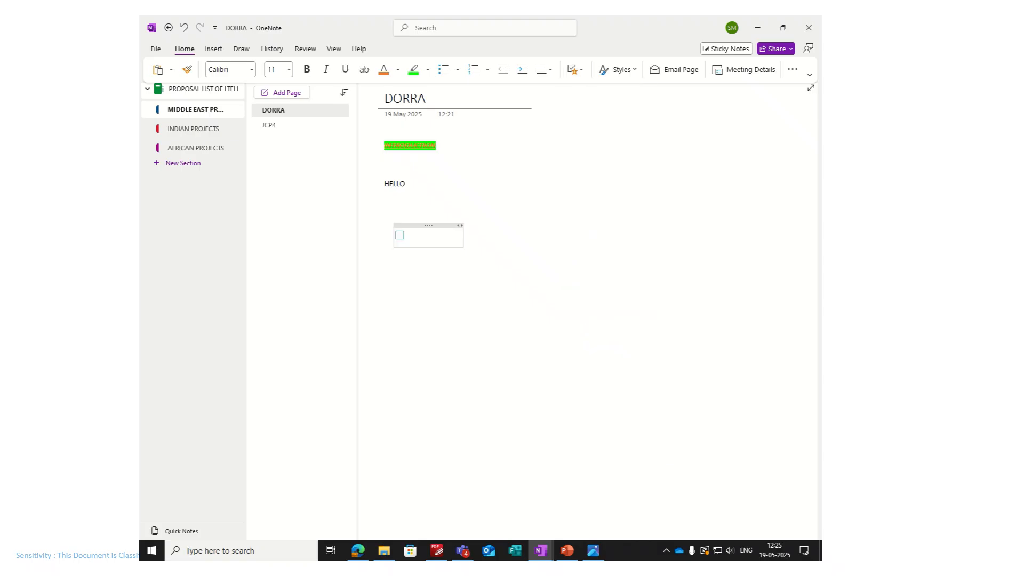
click(420, 236)
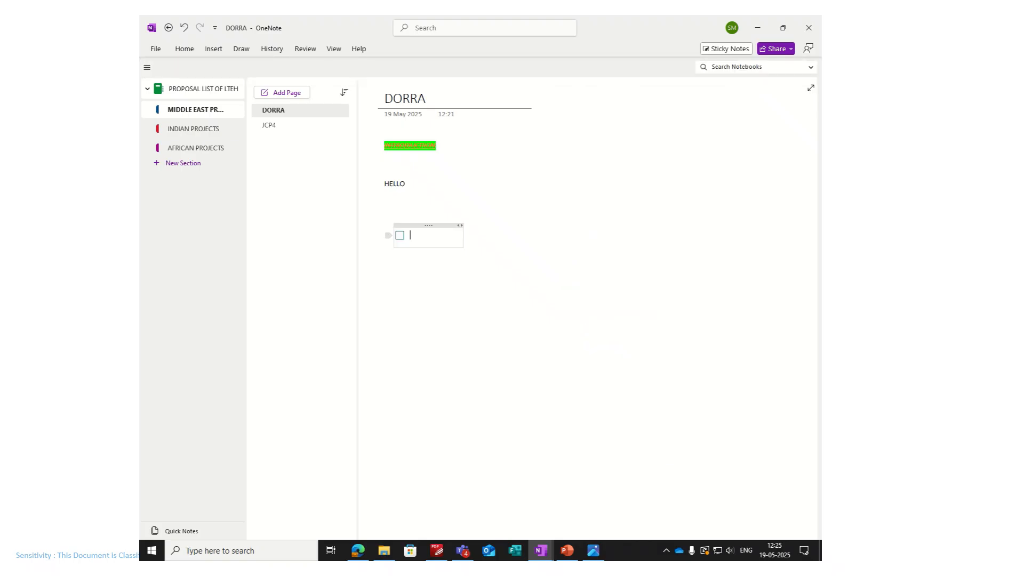
text(PROJECT MEETING)
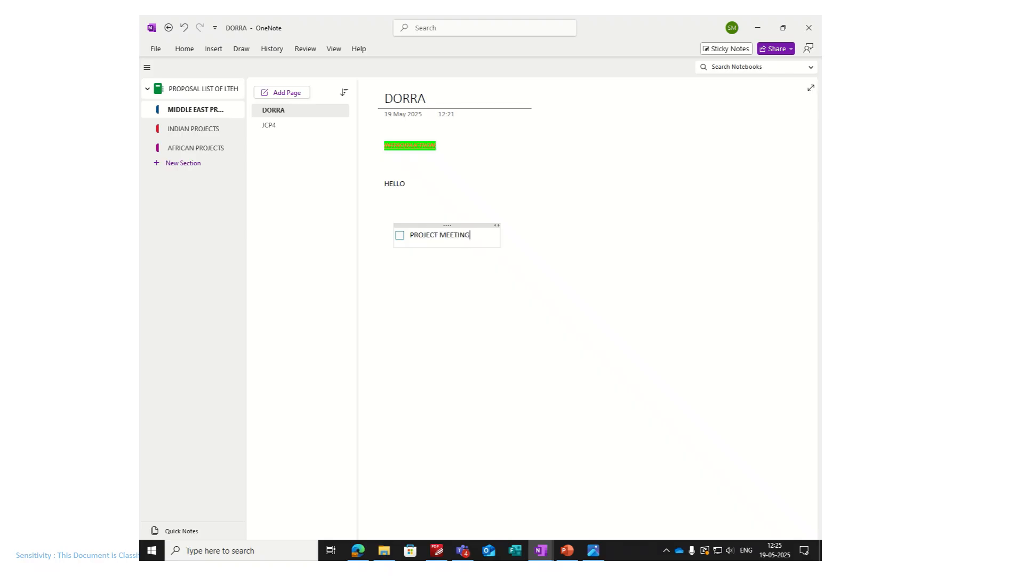
key(Return)
text(TRAINING)
key(Return)
text(N)
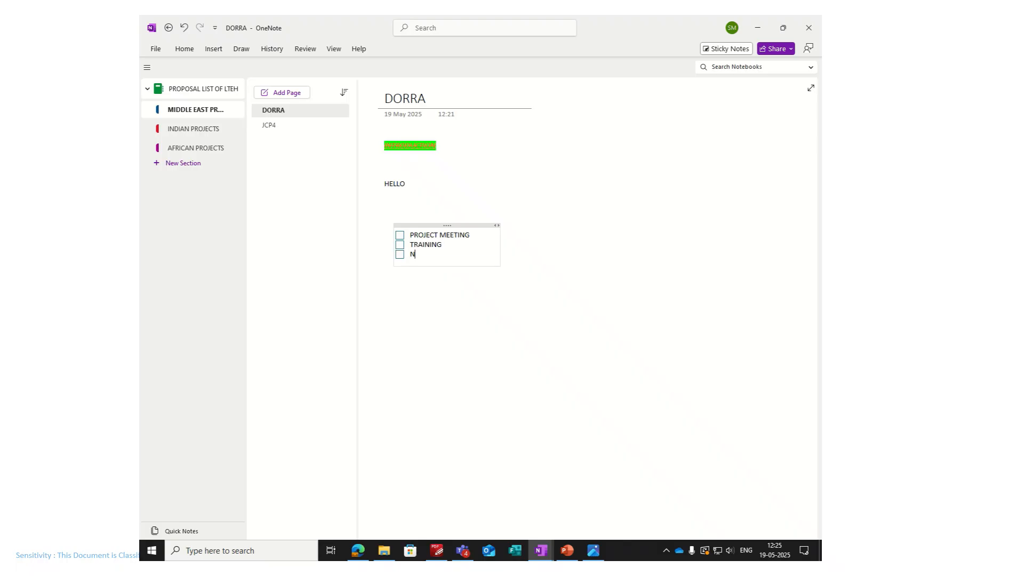
key(BackSpace)
text(MTO FILLING)
Step: Mark the PROJECT MEETING and TRAINING checklist items as completed
click(399, 234)
click(399, 244)
click(399, 254)
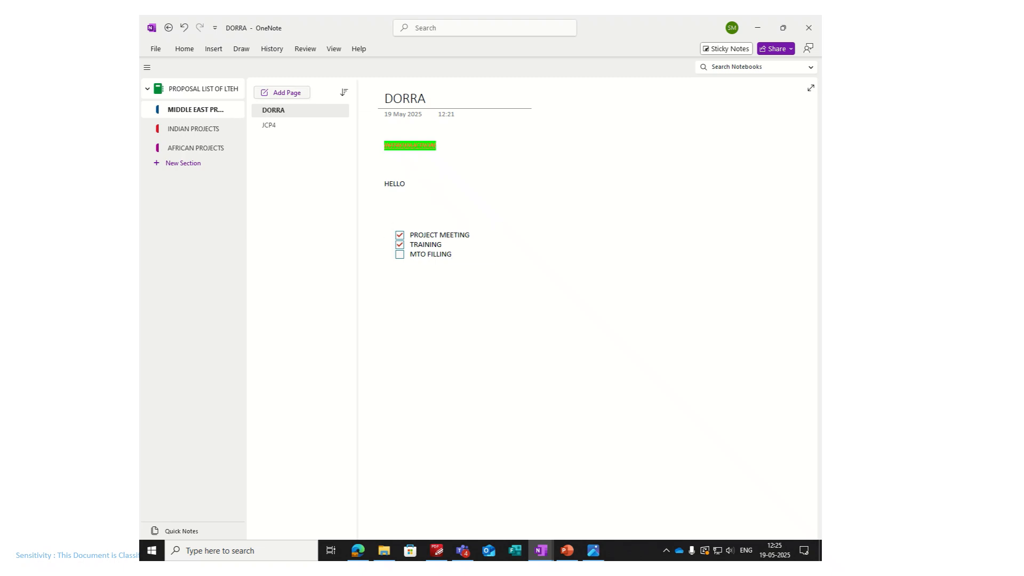
Step: Examine the text styles available for the notes on the DORRA page
click(184, 49)
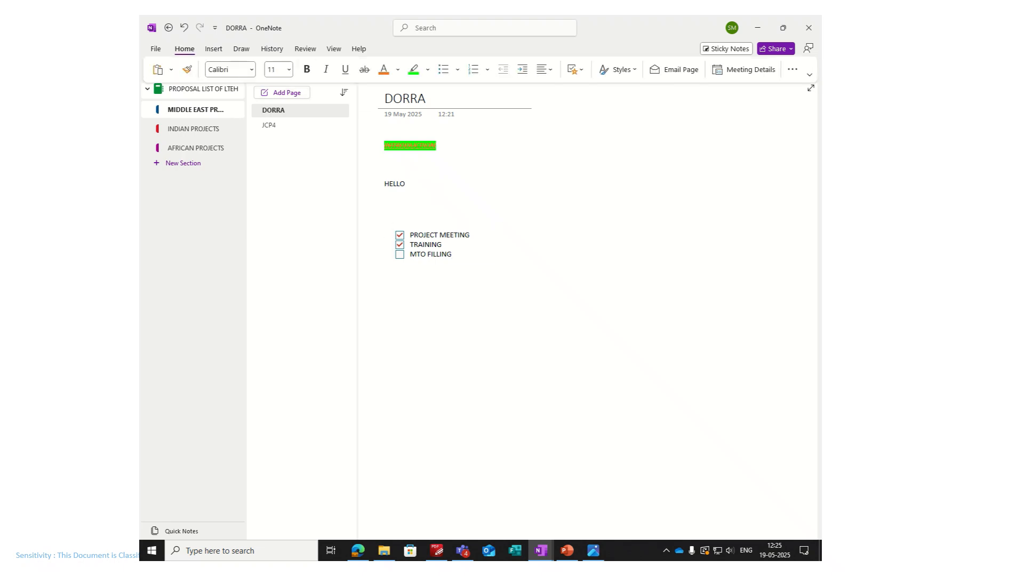
click(617, 69)
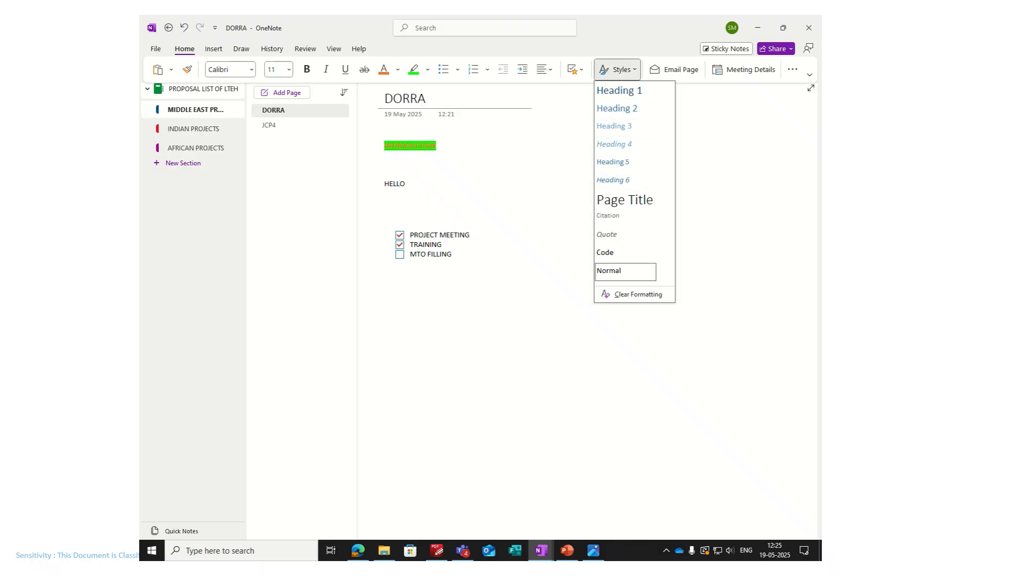
key(Escape)
key(ctrl+F1)
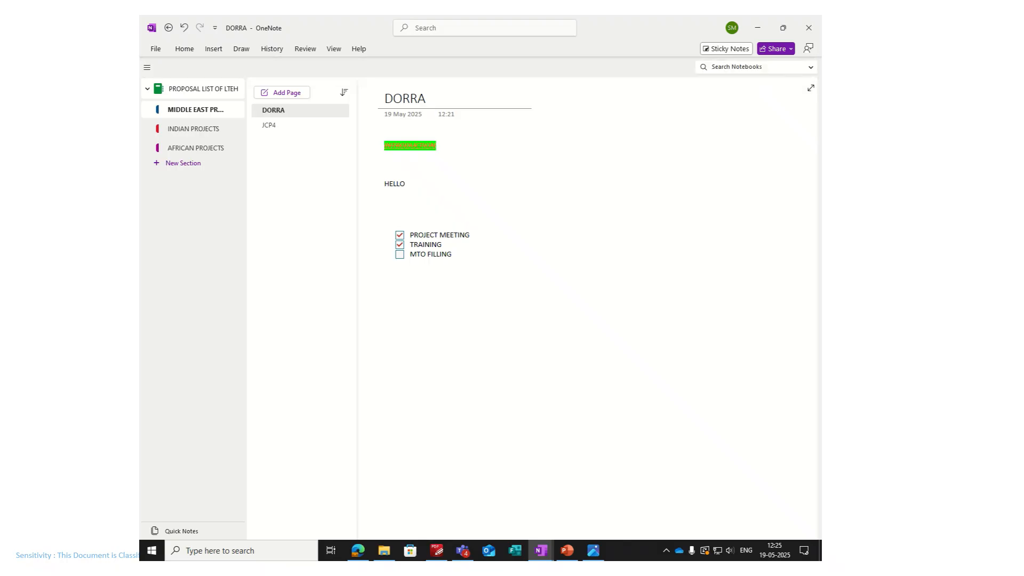
Step: Add a TRAINING note to the right of HELLO, tagged as both Idea and Important
click(184, 49)
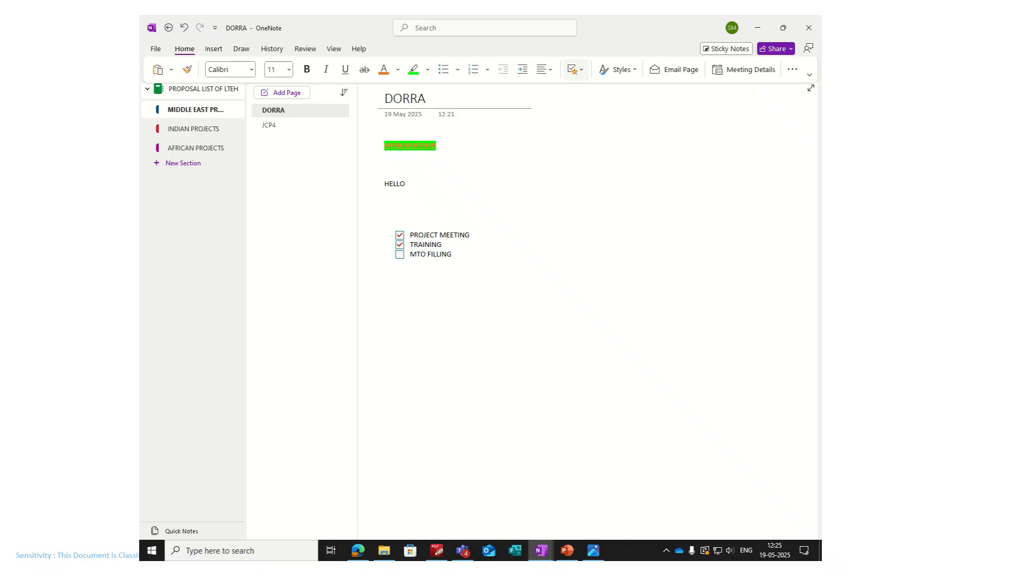
click(576, 70)
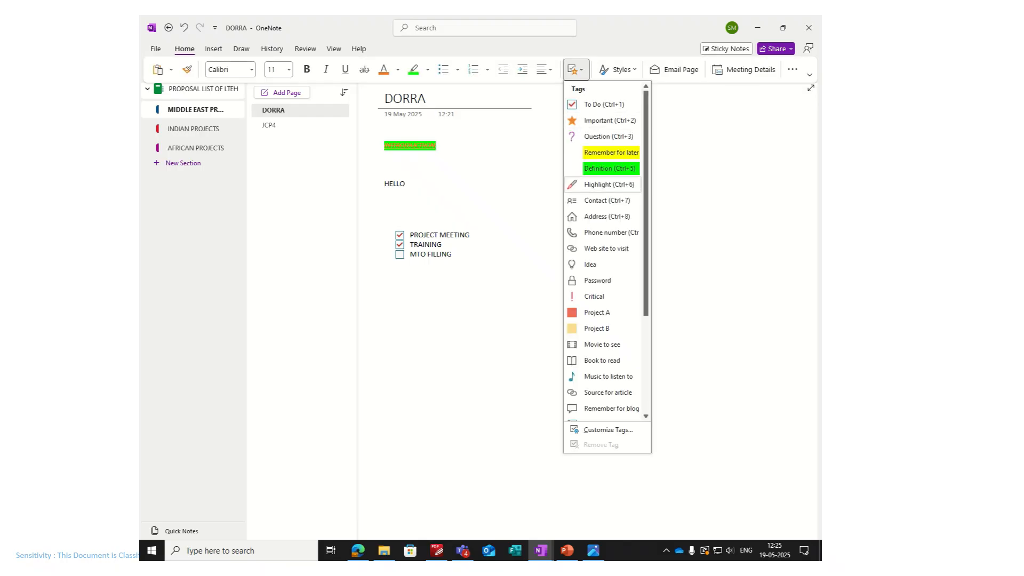
click(590, 264)
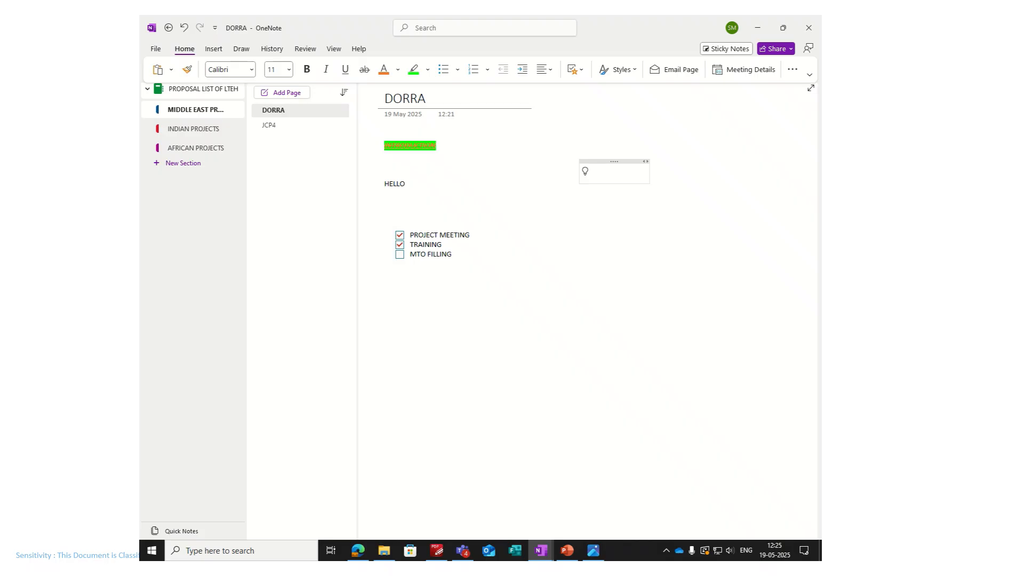
text(TRA)
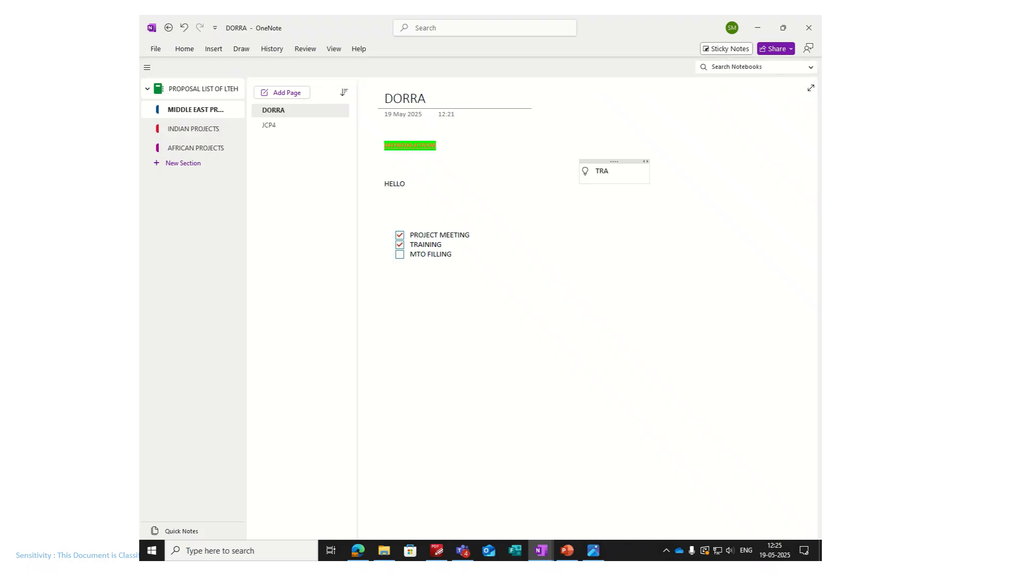
text(INING)
click(185, 49)
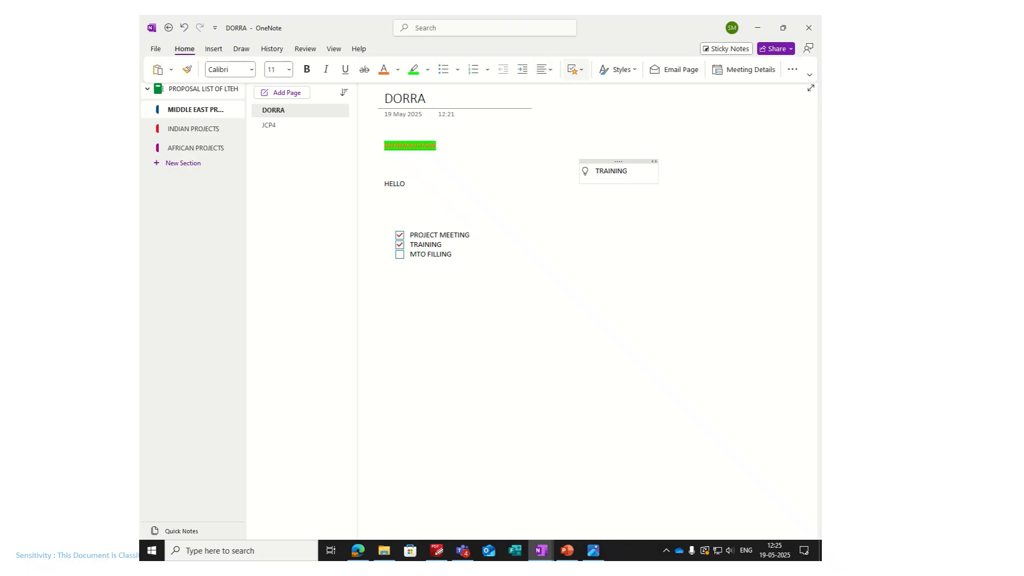
click(575, 69)
click(608, 120)
Step: Add a note reading GGG with the Question tag beneath the separate TRAINING note
click(577, 209)
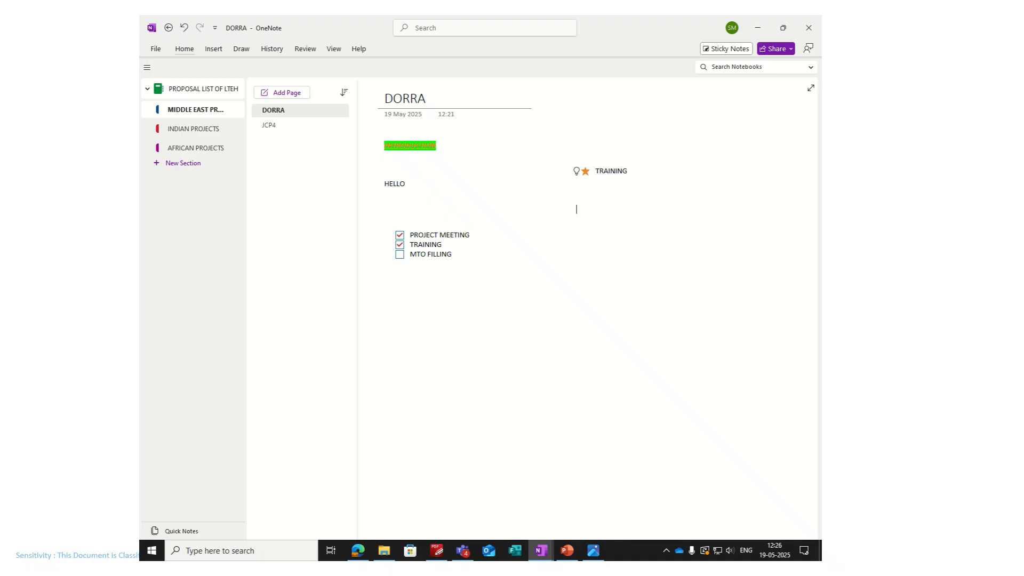
click(185, 49)
click(576, 69)
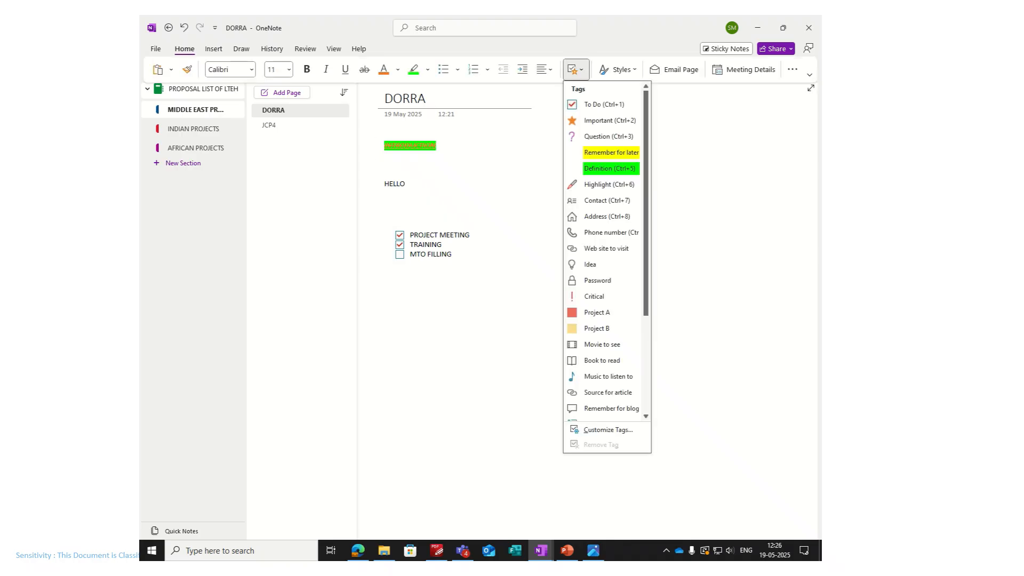
click(608, 136)
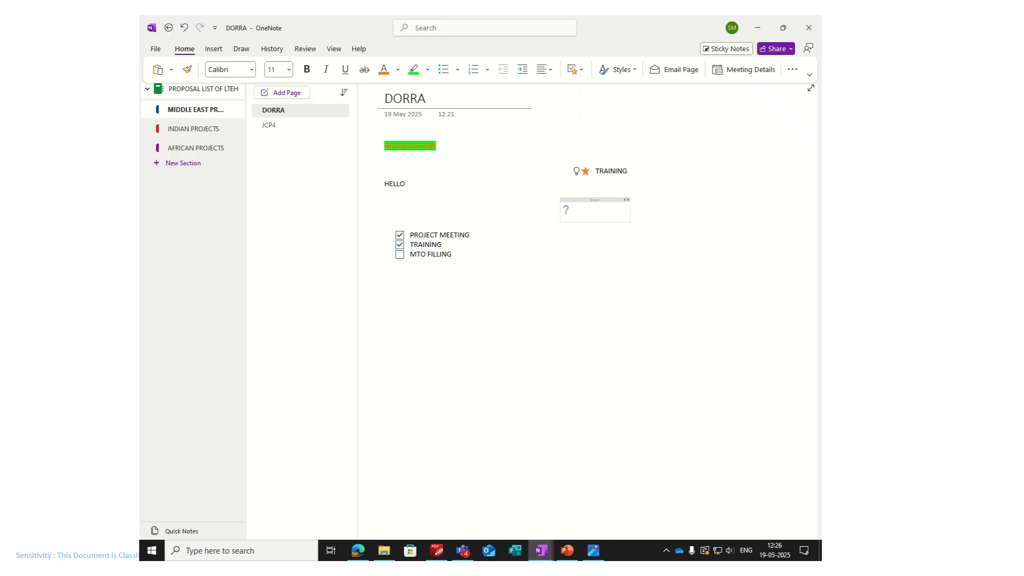
text(G)
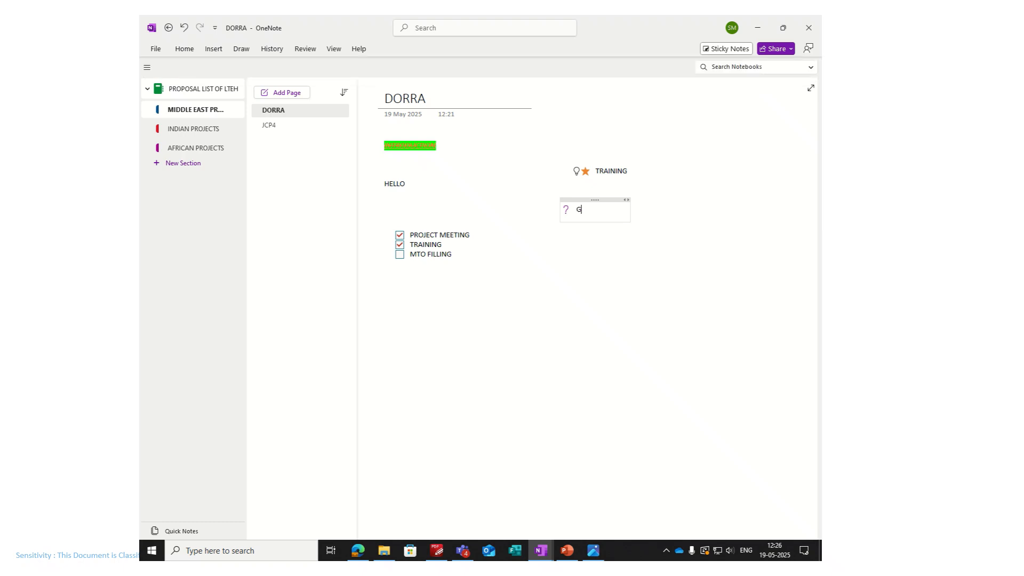
text(GG)
key(Return)
click(524, 273)
Step: Create an email copy of the DORRA page addressed to a colleague, and minimise the unsent message
click(184, 49)
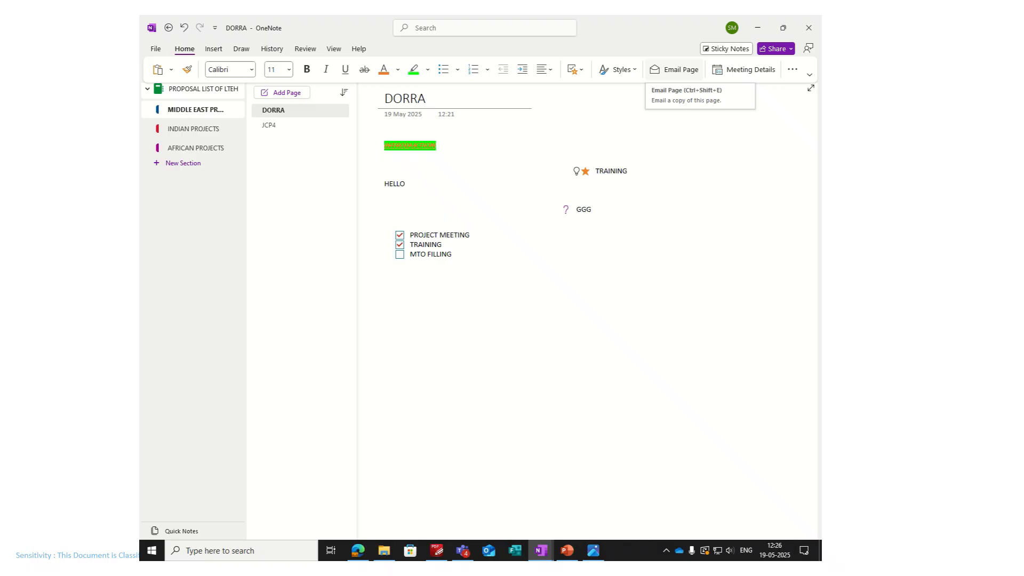
click(675, 70)
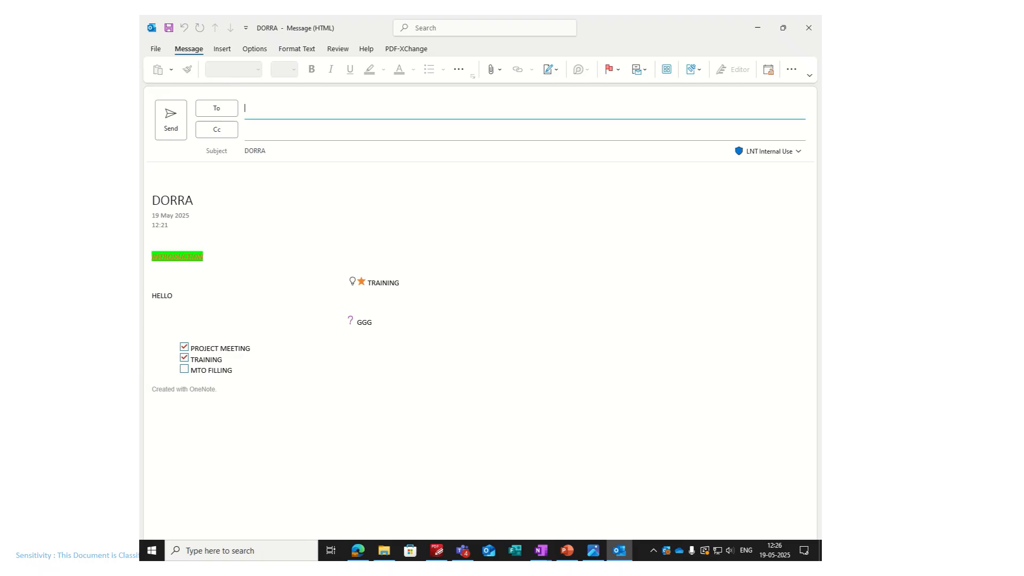
text(PIYUSH)
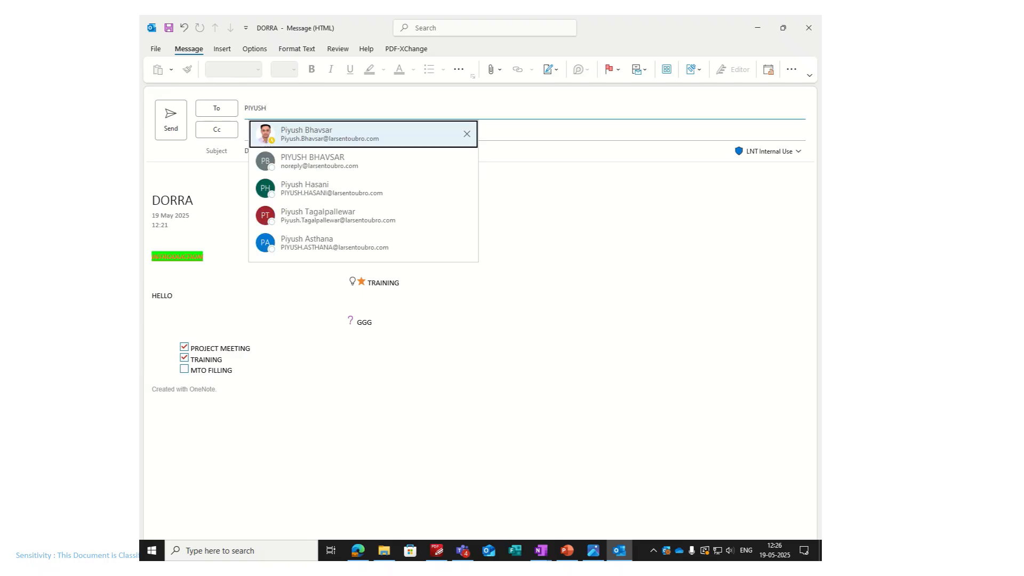
key(Return)
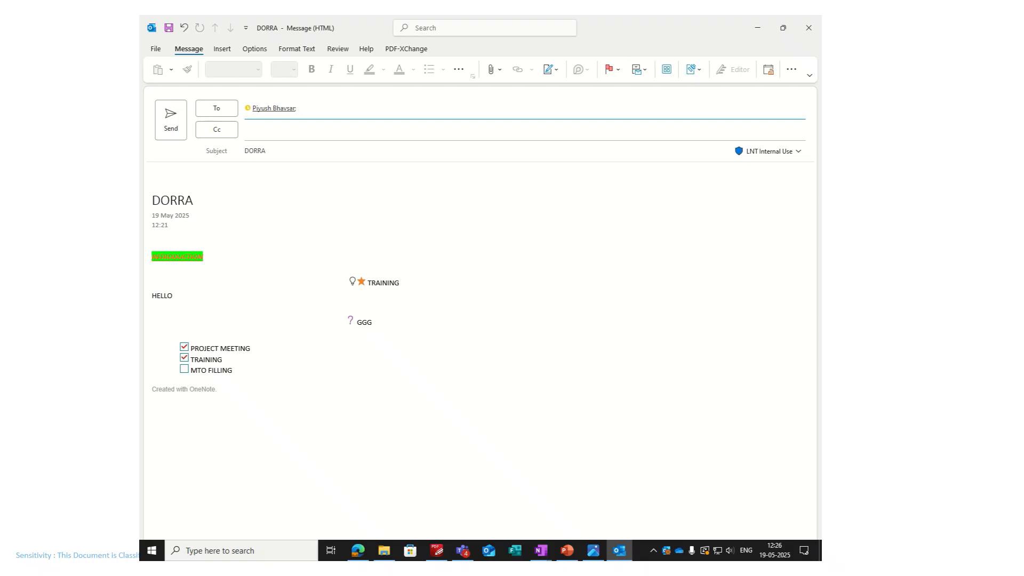
click(757, 27)
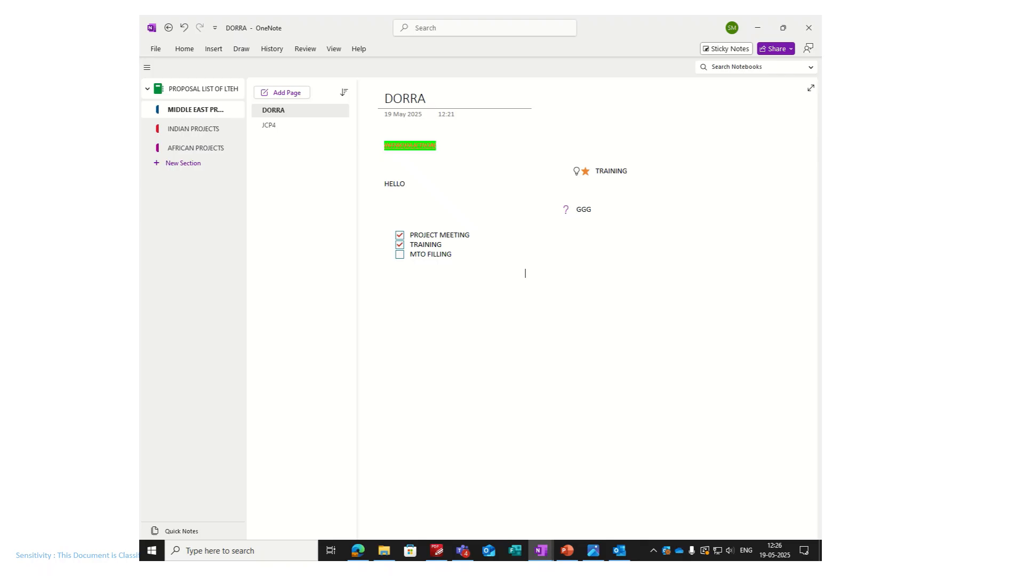
Step: Insert the details of the 19 May PROJECT MEETING into the DORRA page and move them beneath the checklist
click(184, 49)
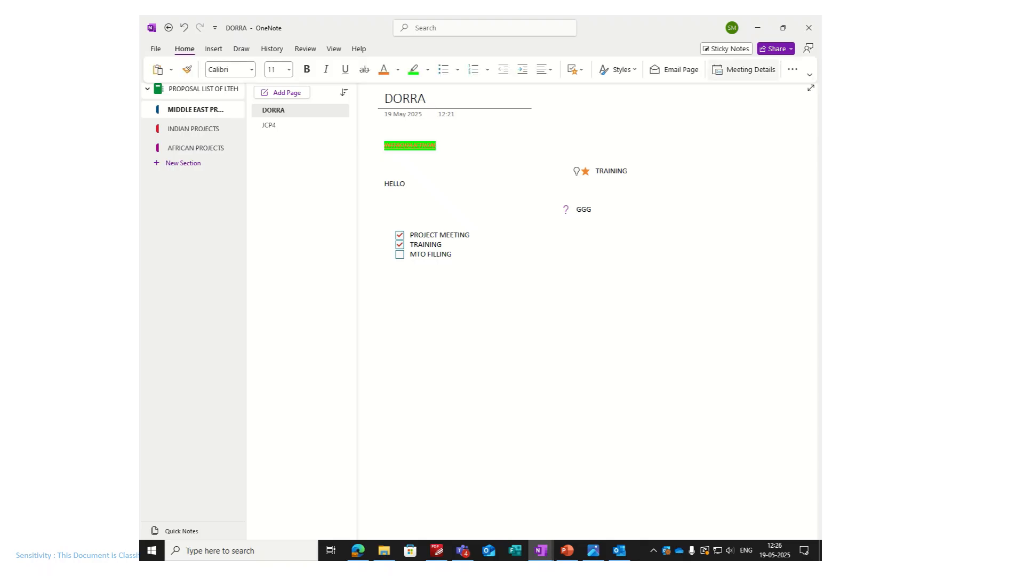
click(744, 69)
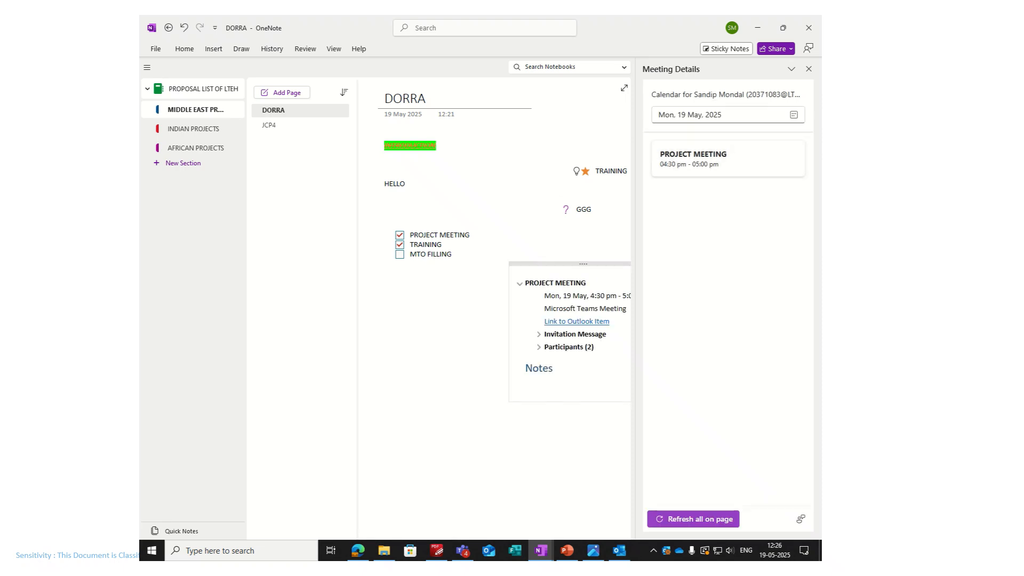
click(809, 69)
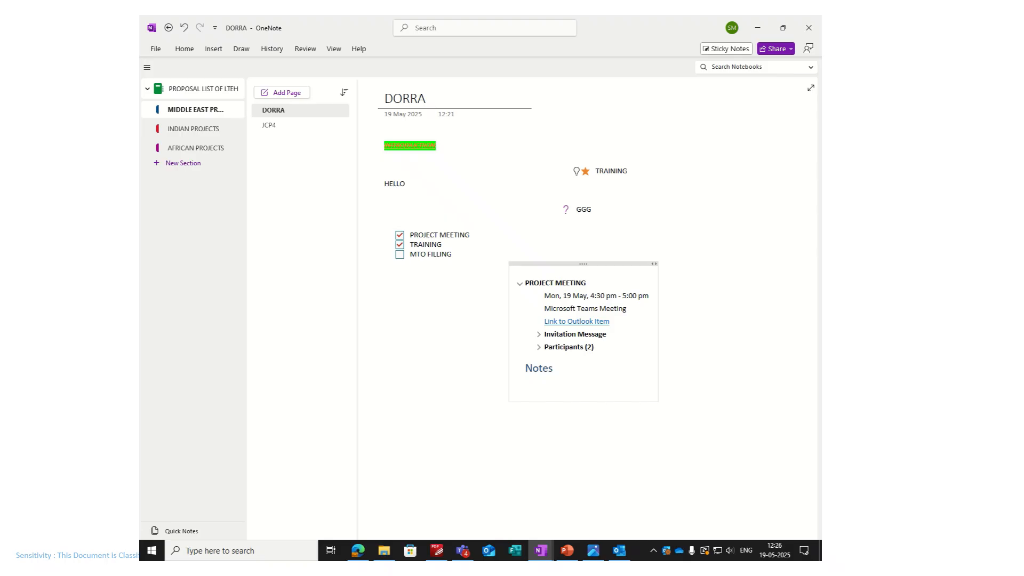
drag(583, 263, 442, 277)
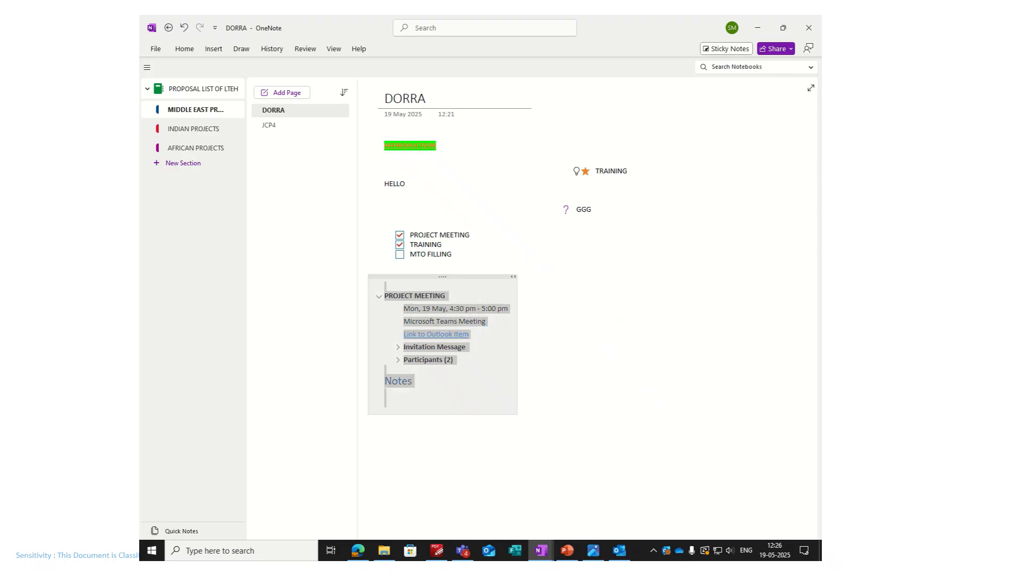
click(731, 274)
Step: Delete the tagged TRAINING note and the GGG question note from the DORRA page
click(612, 161)
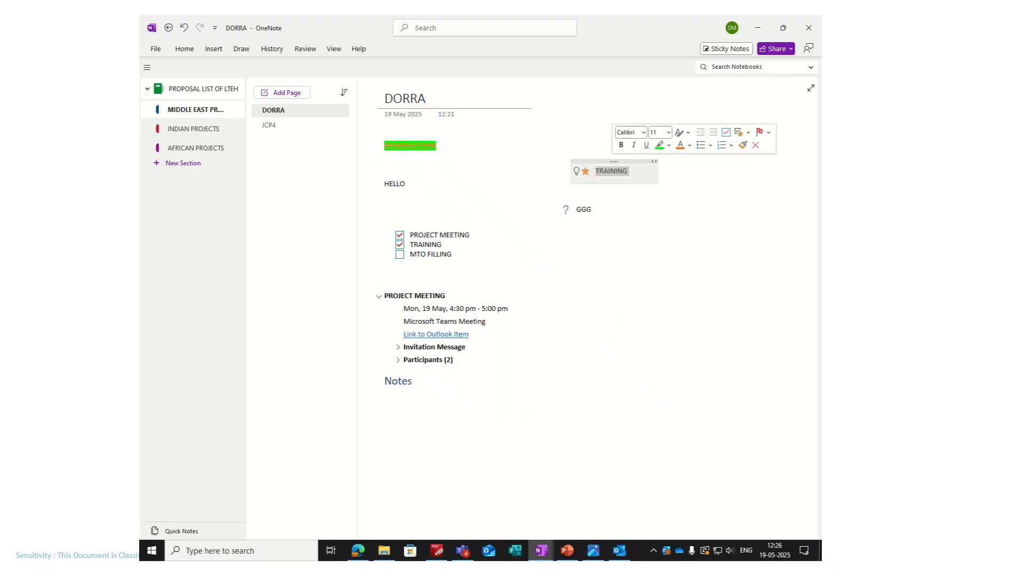
key(Delete)
click(588, 200)
key(Delete)
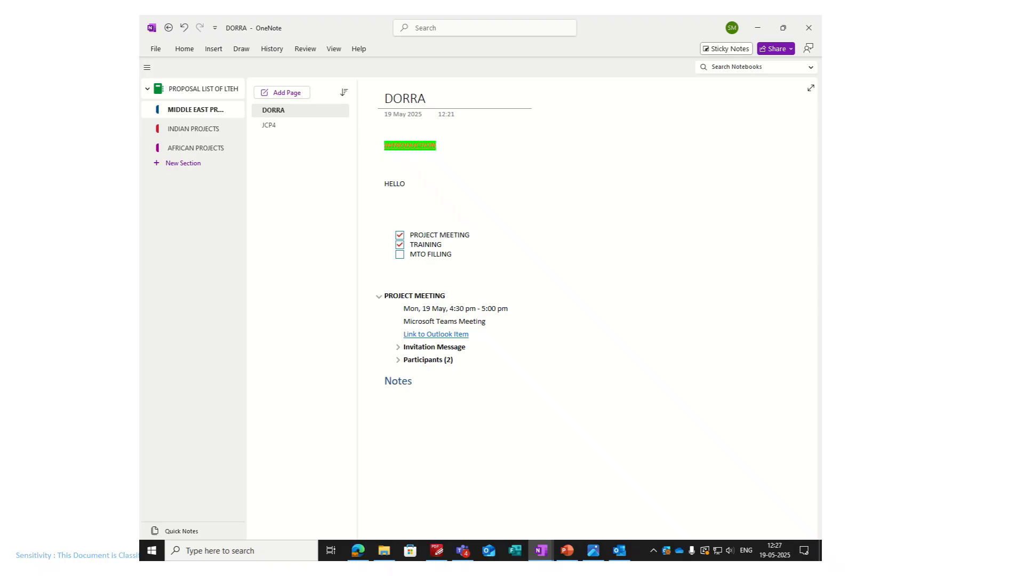
Step: Open the JCP4 page and examine the available Subscript/Superscript, Outlook Tasks and Transcribe options
click(300, 125)
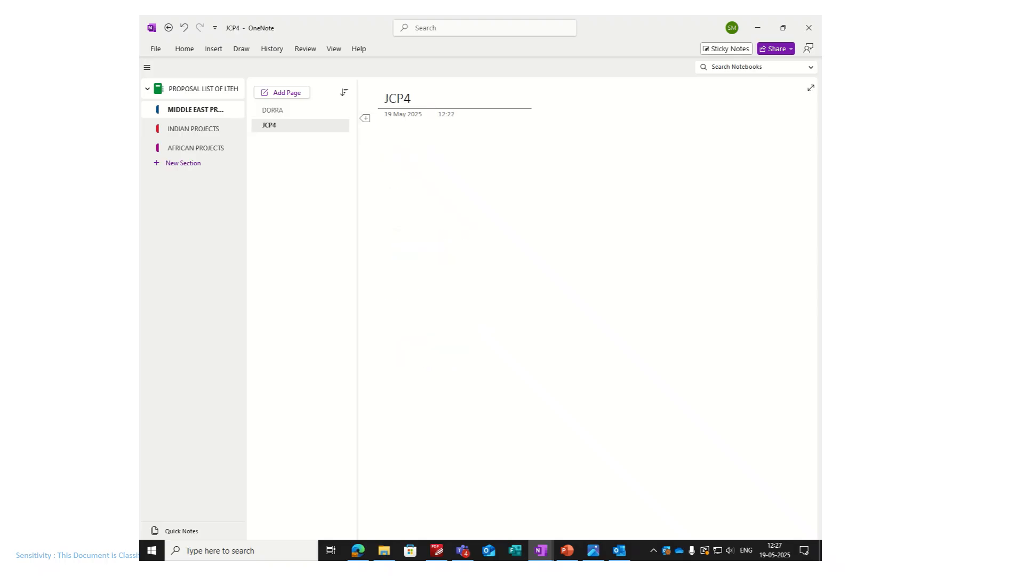
click(185, 49)
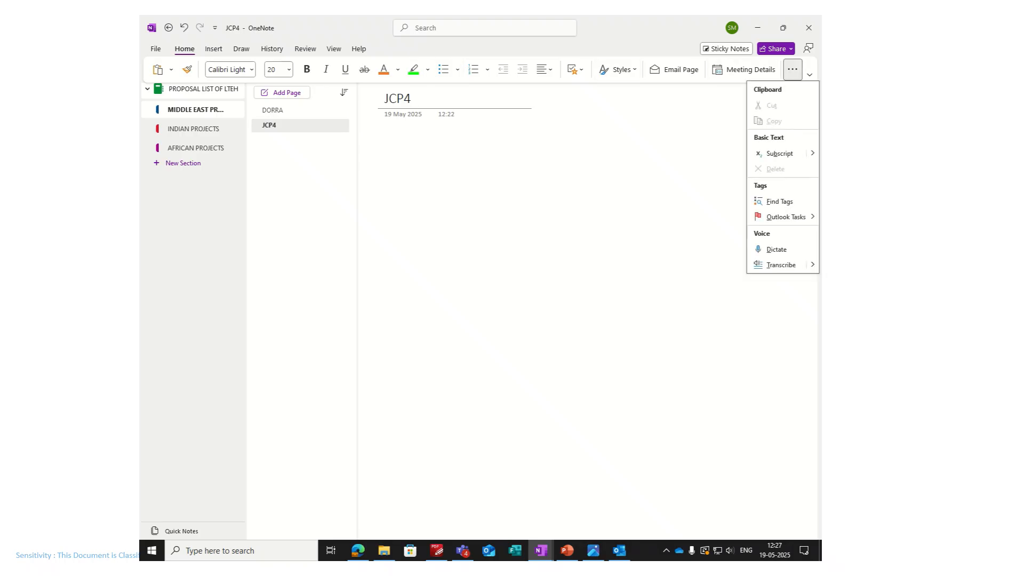
mouse_move(812, 154)
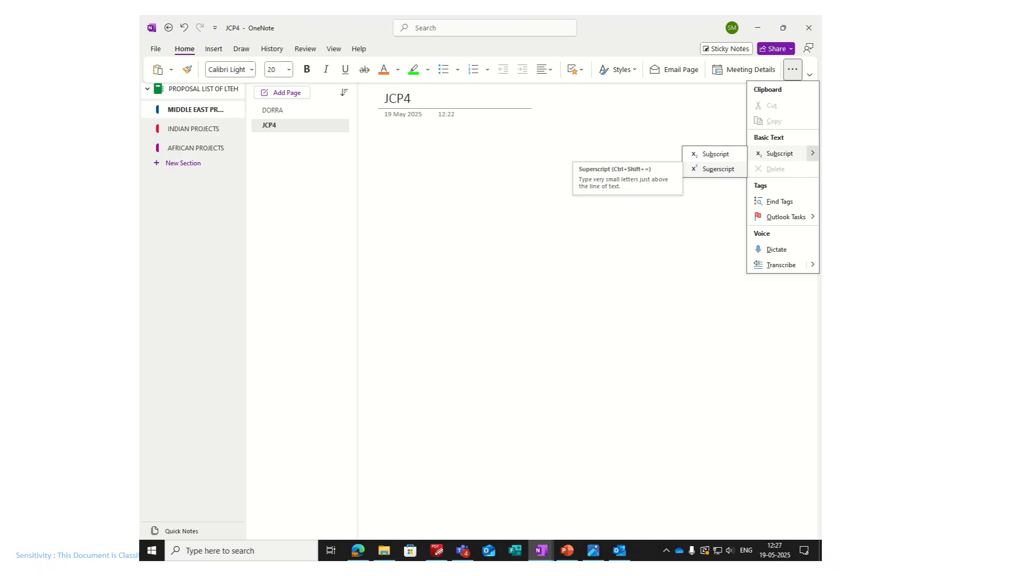
mouse_move(787, 217)
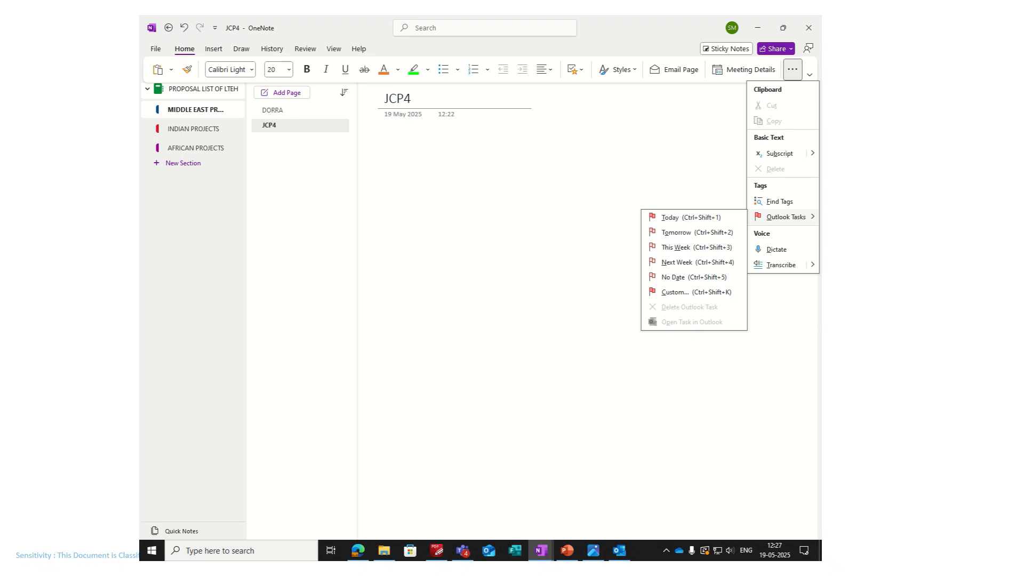
key(Escape)
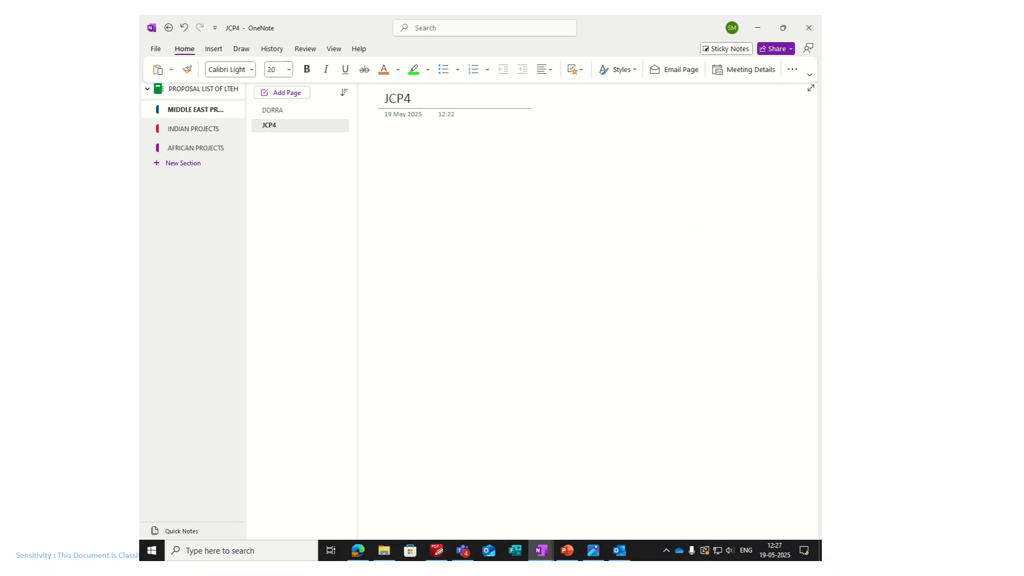
click(792, 69)
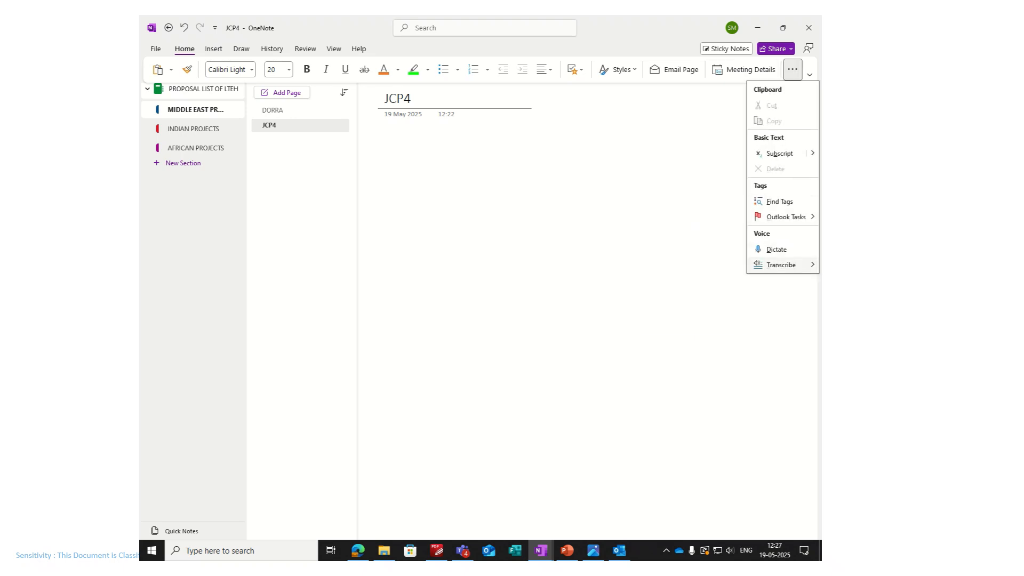
mouse_move(812, 264)
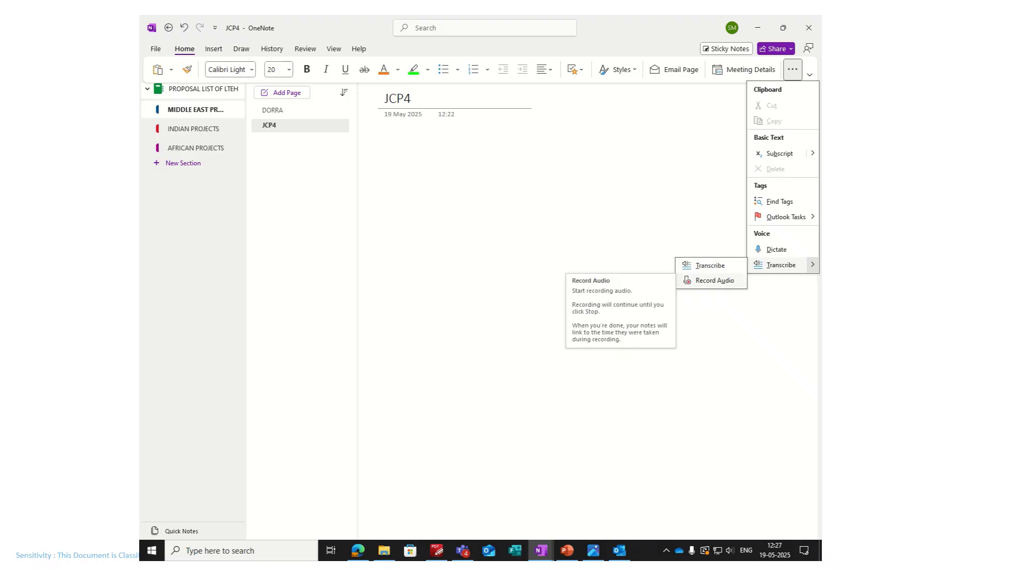
click(622, 315)
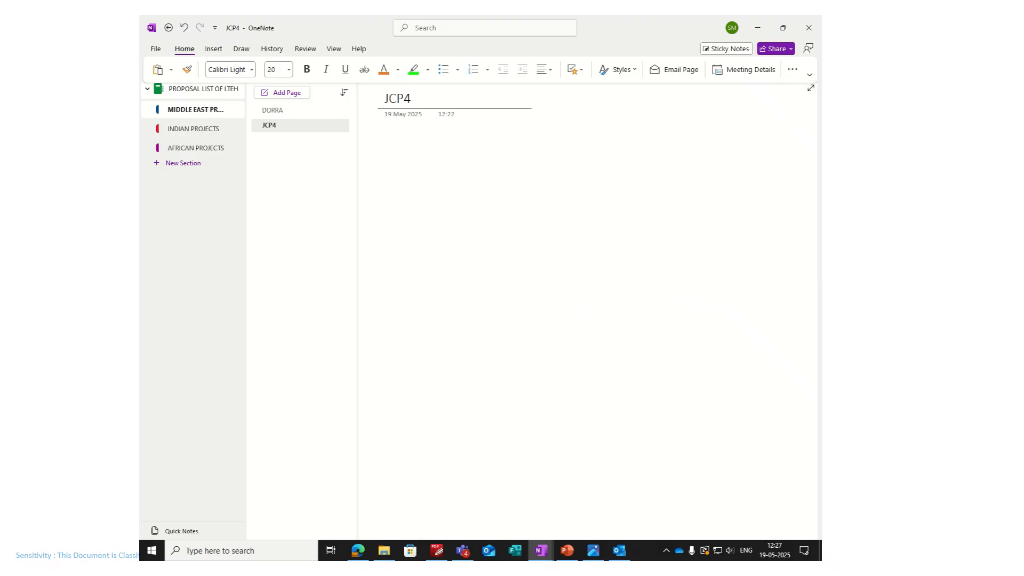
Step: Insert the File_Home presentation from the Documents folder into the JCP4 page as an attached file
click(214, 49)
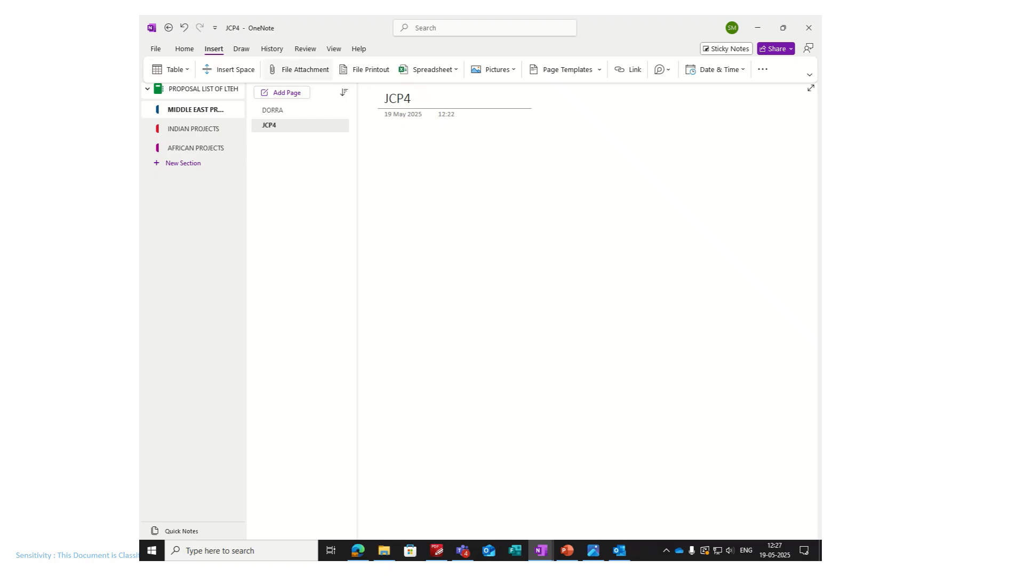
click(300, 69)
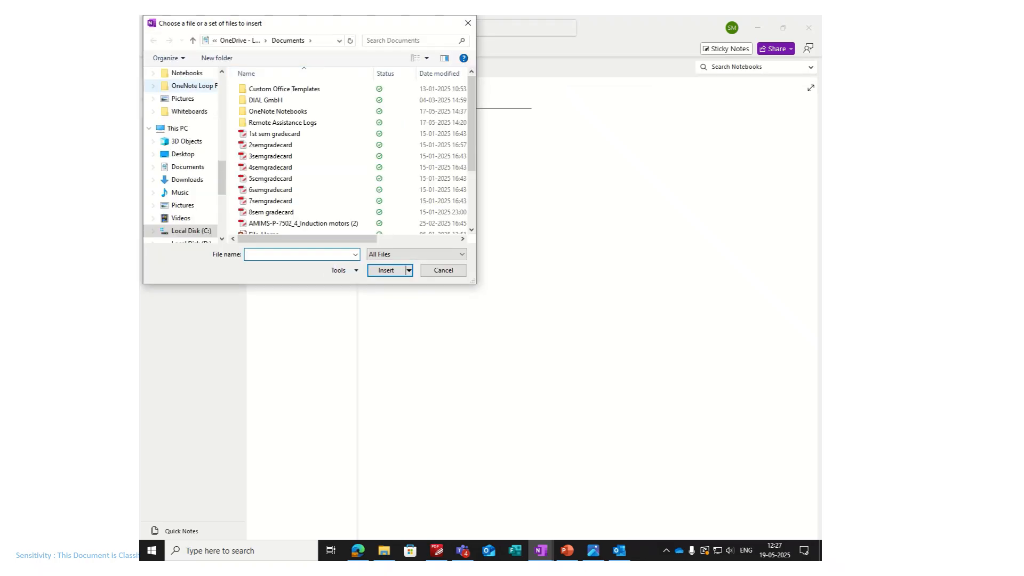
scroll(184, 99, up, 6)
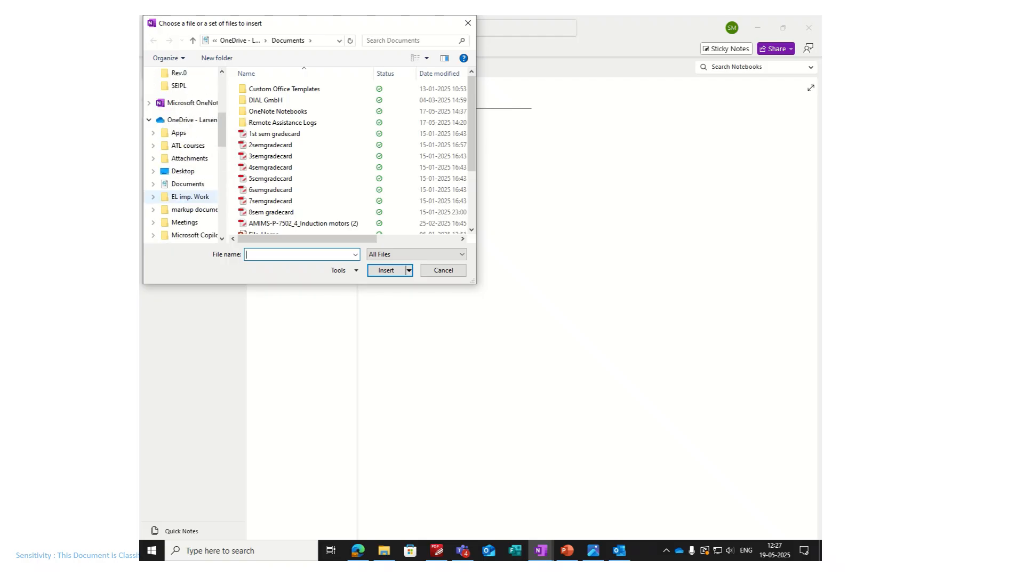
scroll(184, 155, up, 5)
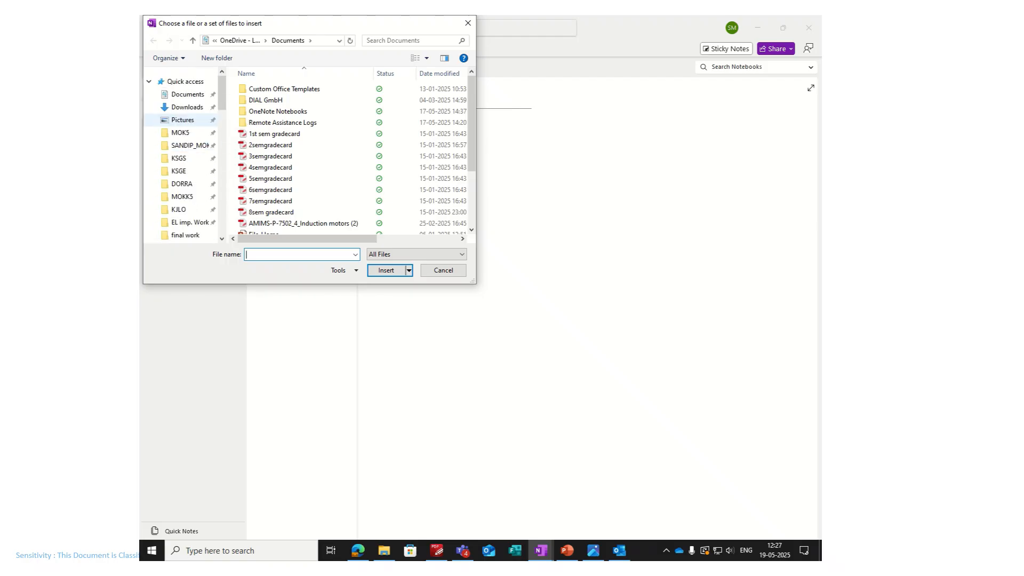
click(187, 94)
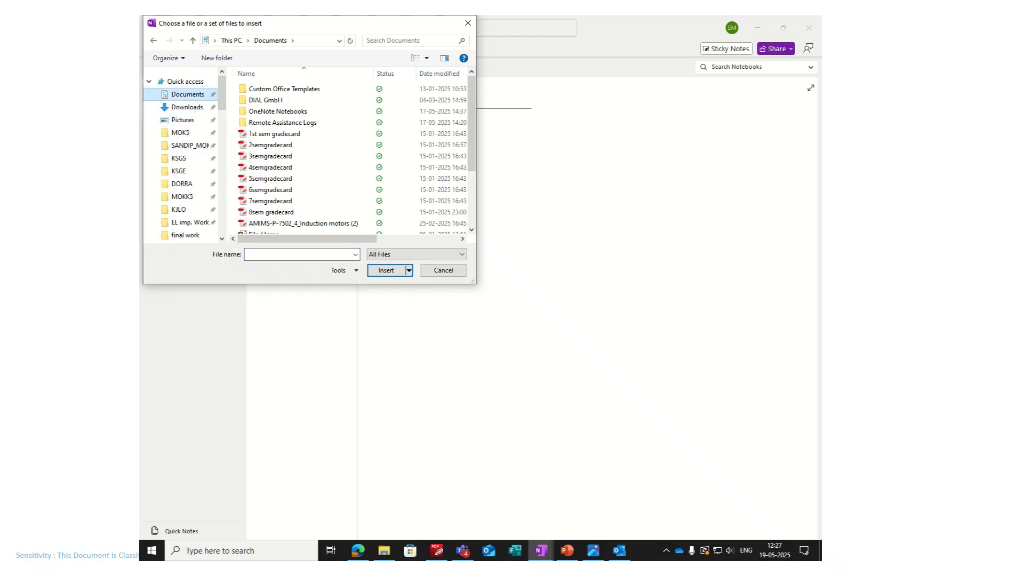
scroll(272, 157, down, 3)
click(264, 150)
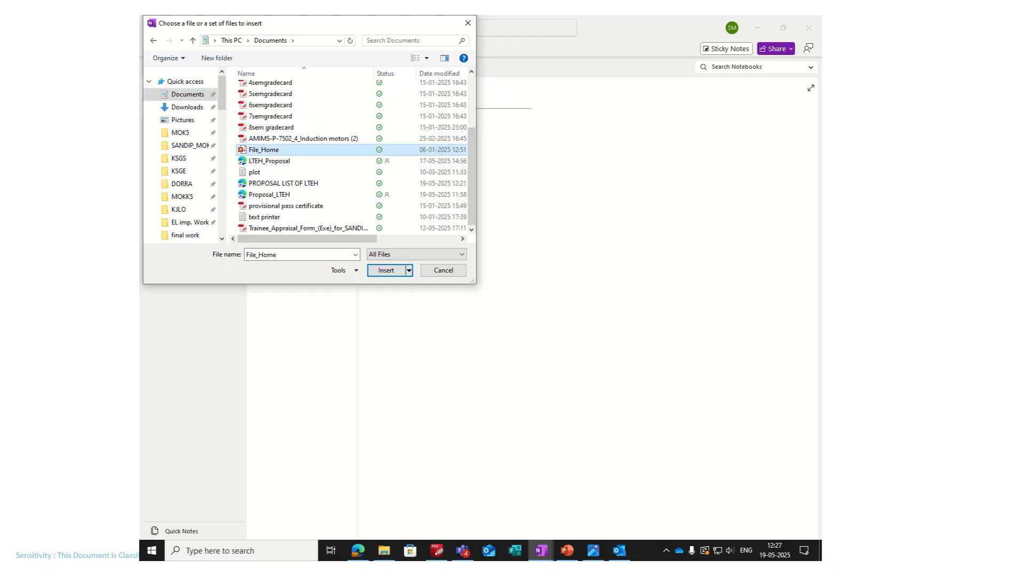
click(386, 271)
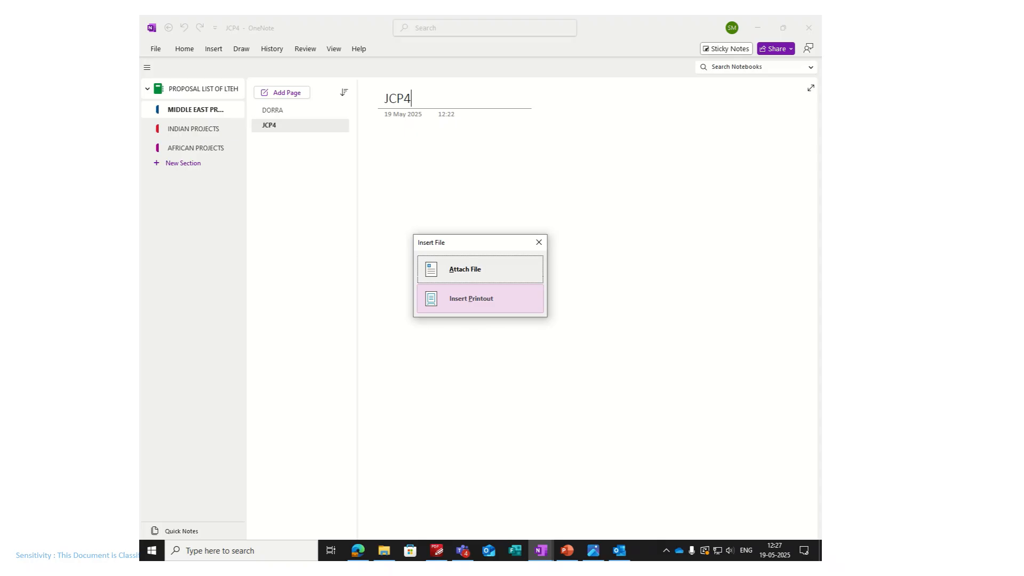
click(470, 269)
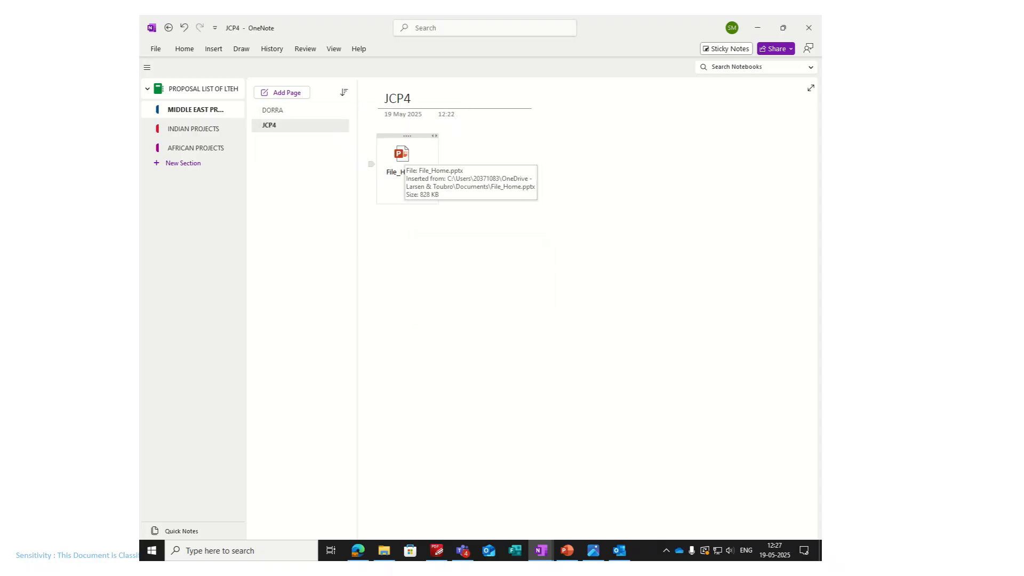
click(498, 158)
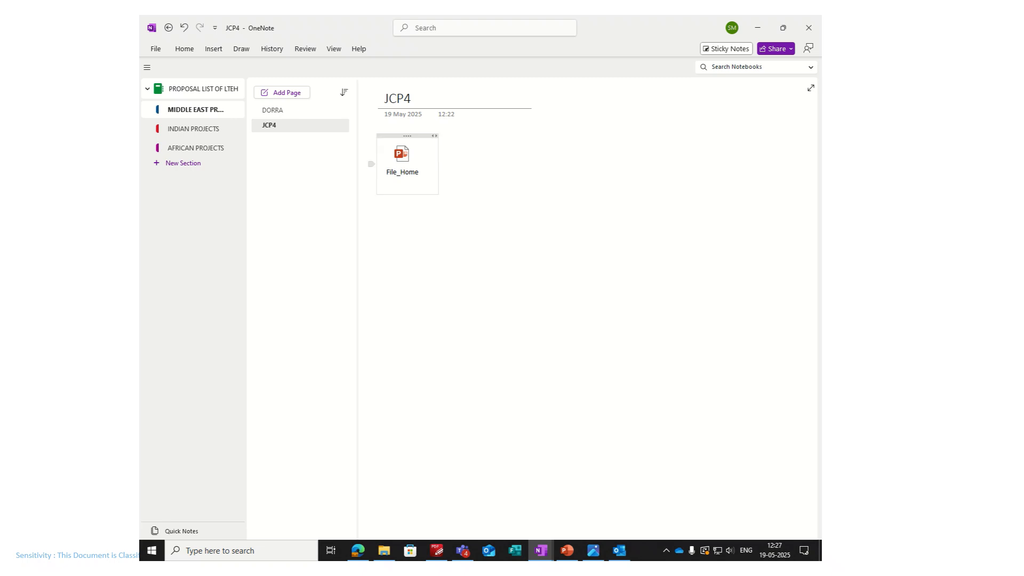
Step: Open the attached File_Home presentation from the JCP4 page, agreeing to proceed despite the file risk
double_click(402, 155)
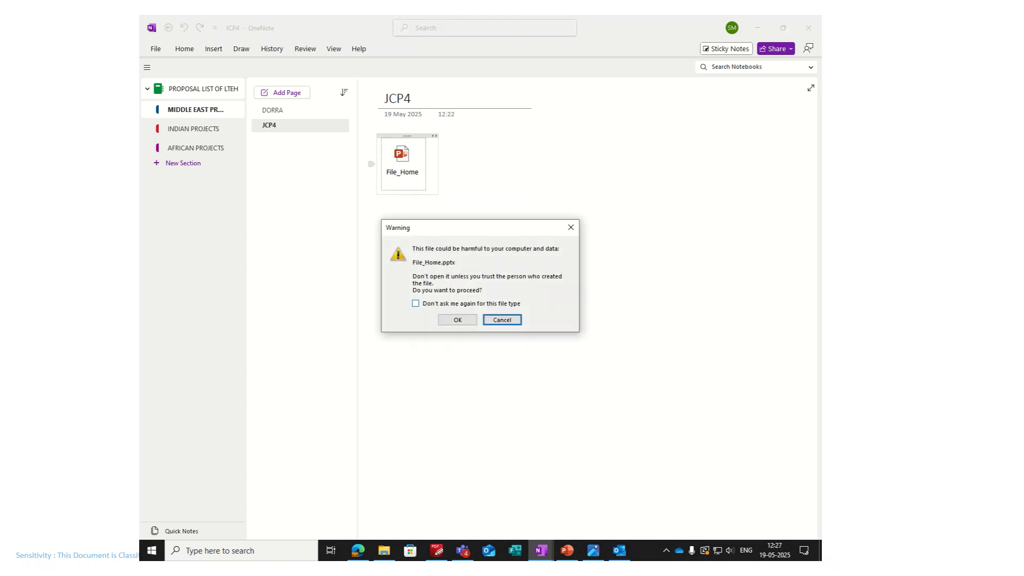
key(Tab)
key(Tab)
key(Return)
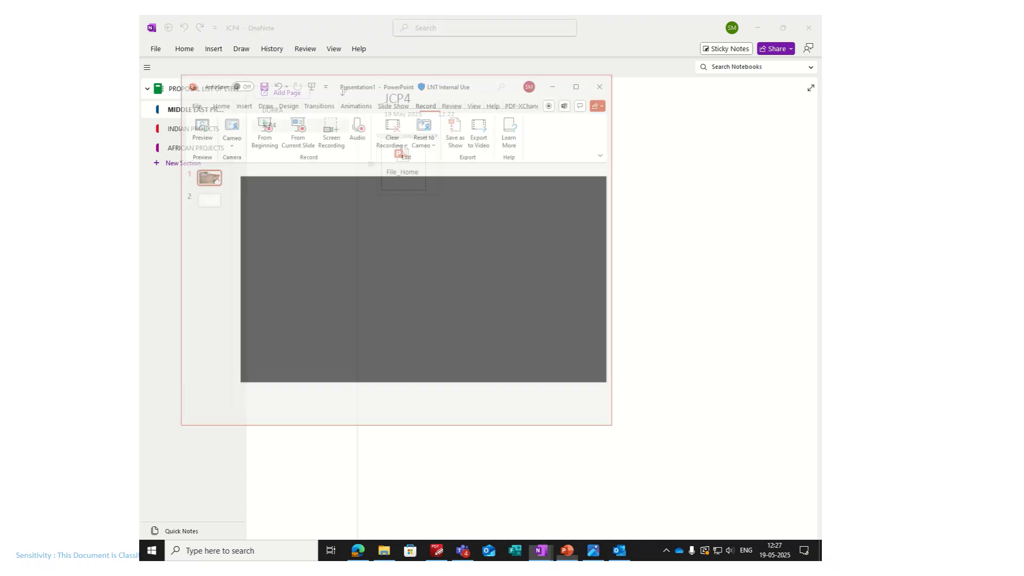